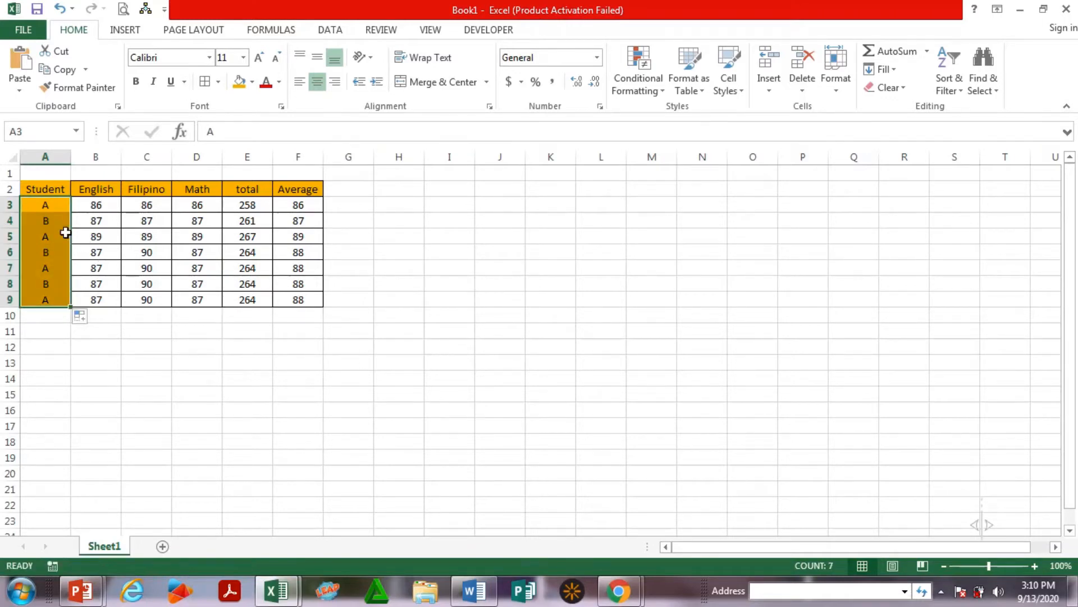
Step: Relabel the students in cells A5 to A9 as C, D, E, F and G
{"action": "left_click_drag", "start_coordinate": [44, 208], "coordinate": [74, 310]}
{"action": "left_click", "coordinate": [310, 319]}
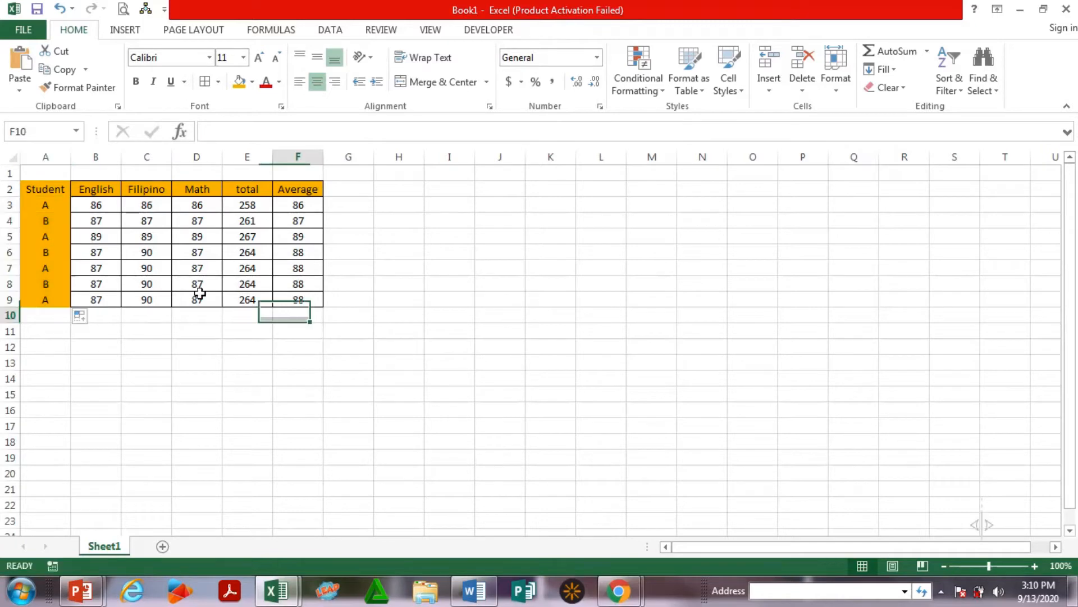
{"action": "left_click", "coordinate": [53, 236]}
{"action": "type", "text": "c"}
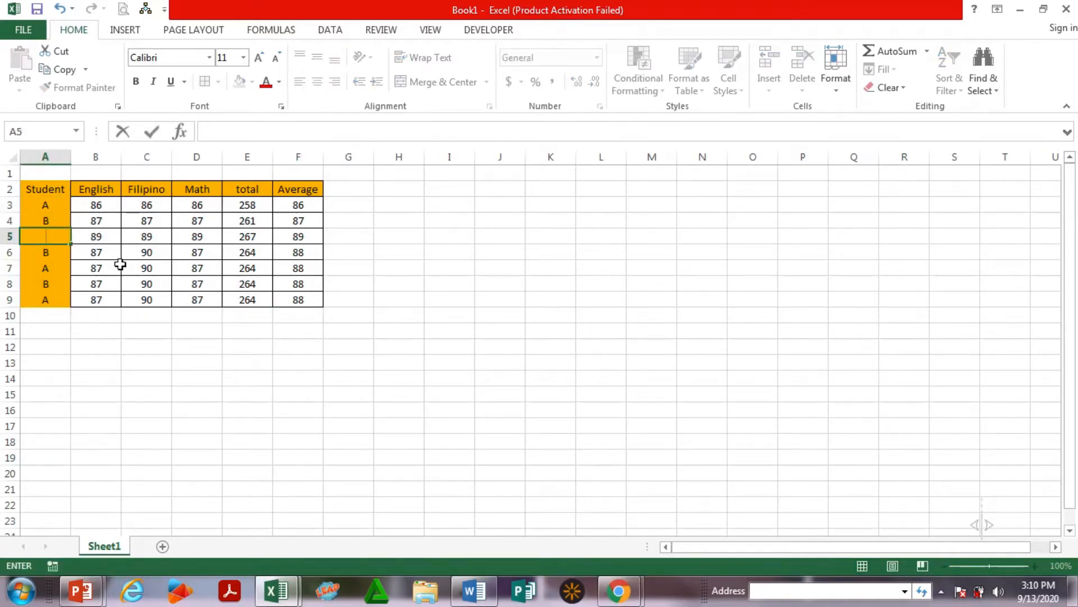
{"action": "key", "text": "Return"}
{"action": "type", "text": "D"}
{"action": "key", "text": "Return"}
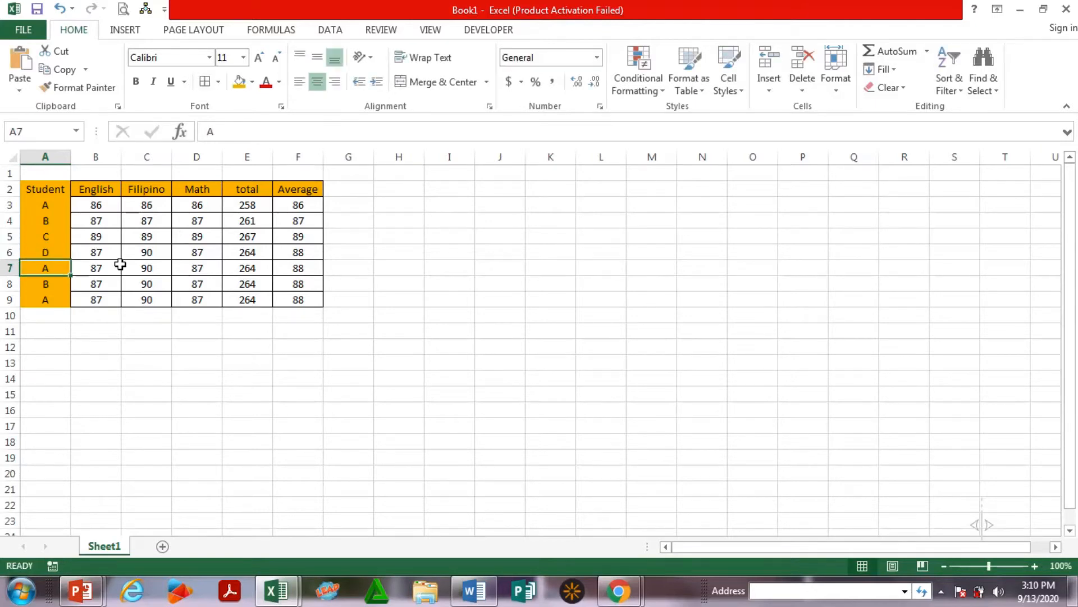
{"action": "type", "text": "E"}
{"action": "key", "text": "Return"}
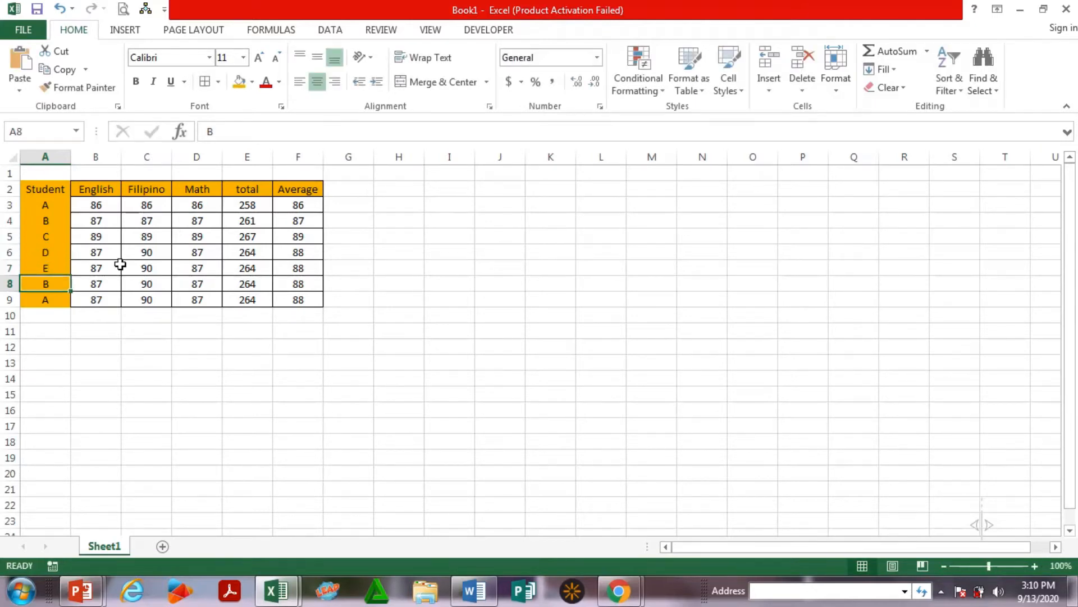
{"action": "type", "text": "F"}
{"action": "key", "text": "Return"}
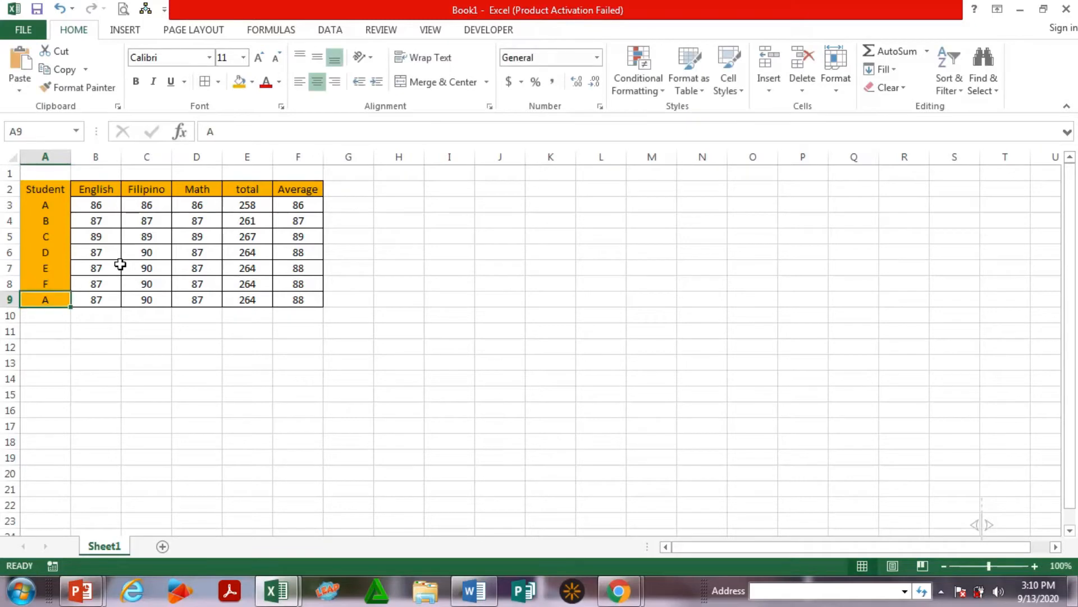
{"action": "type", "text": "G"}
{"action": "left_click", "coordinate": [348, 264]}
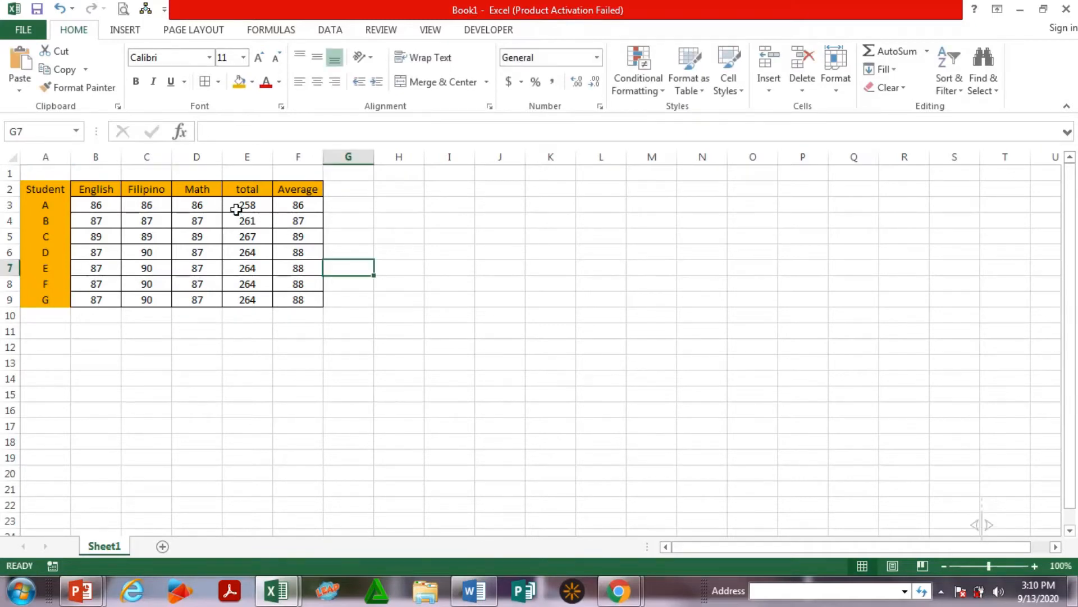
Step: Clear the formulas from the total column, cells E3 to E9, for all seven students
{"action": "left_click_drag", "start_coordinate": [247, 206], "coordinate": [298, 296]}
{"action": "key", "text": "BackSpace"}
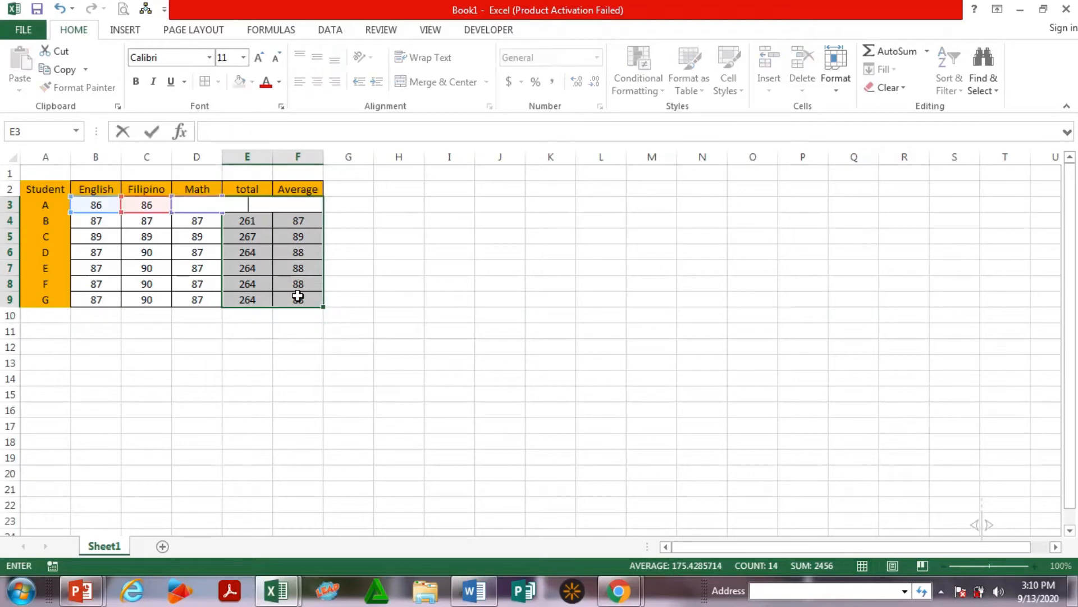
{"action": "left_click", "coordinate": [284, 315]}
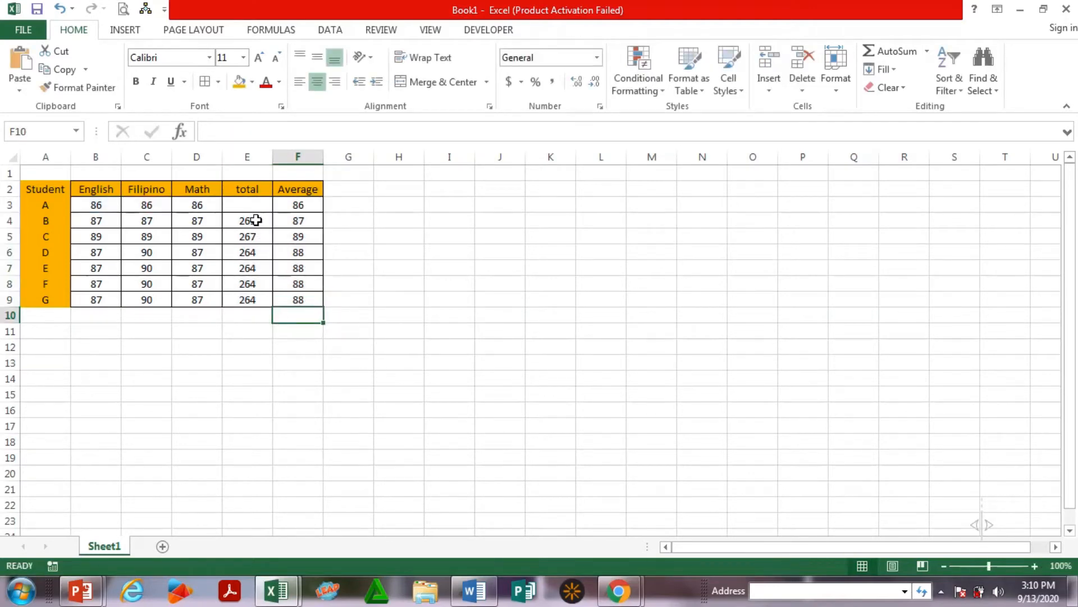
{"action": "left_click_drag", "start_coordinate": [253, 220], "coordinate": [257, 303]}
{"action": "key", "text": "BackSpace"}
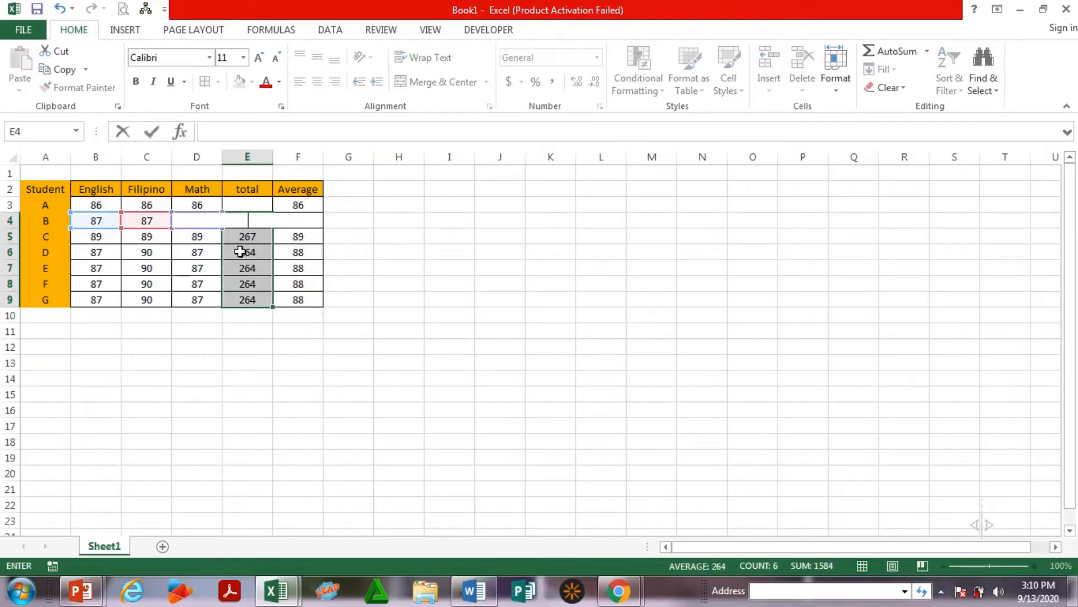
{"action": "left_click", "coordinate": [240, 240]}
{"action": "key", "text": "BackSpace"}
{"action": "left_click", "coordinate": [251, 268]}
{"action": "key", "text": "BackSpace"}
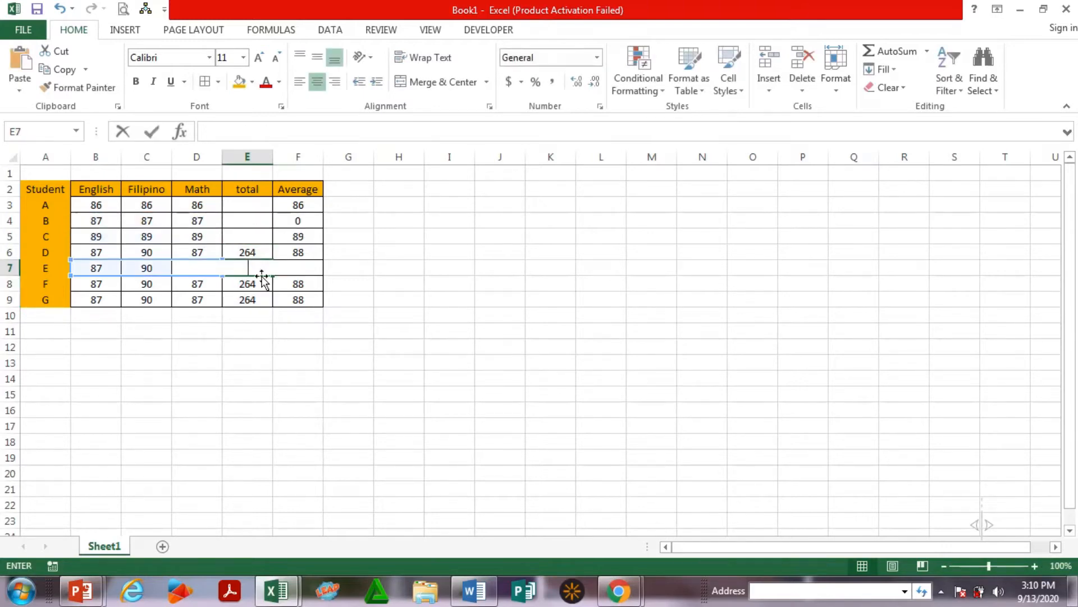
{"action": "left_click", "coordinate": [248, 282]}
{"action": "key", "text": "BackSpace"}
{"action": "left_click", "coordinate": [250, 299]}
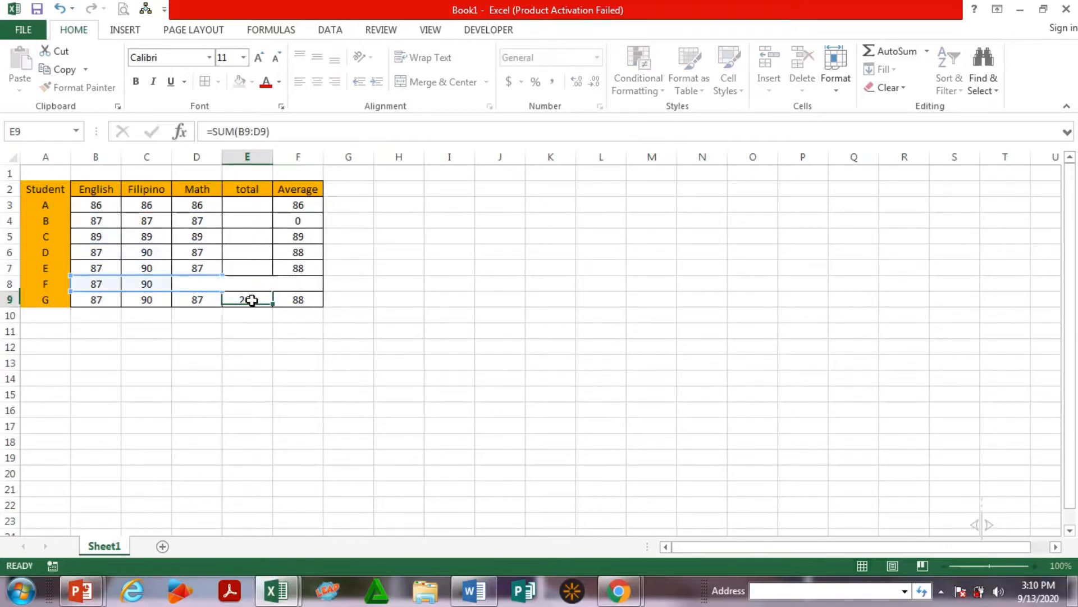
{"action": "key", "text": "BackSpace"}
Step: Clear the formulas from the Average column, cells F3 to F9, for all seven students
{"action": "left_click", "coordinate": [291, 204]}
{"action": "key", "text": "BackSpace"}
{"action": "left_click", "coordinate": [295, 226]}
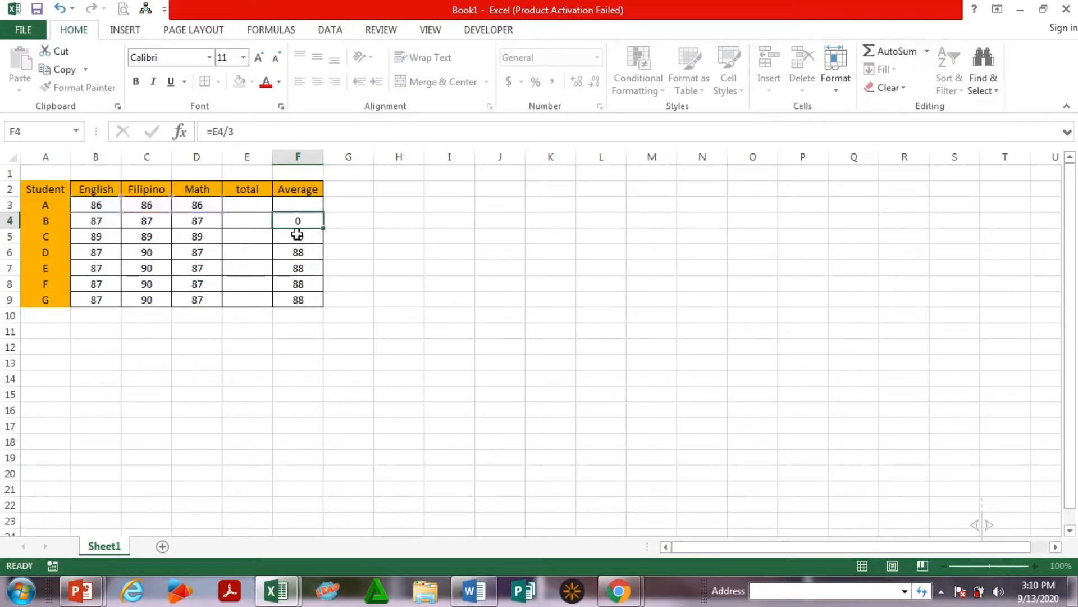
{"action": "key", "text": "BackSpace"}
{"action": "left_click", "coordinate": [298, 235]}
{"action": "key", "text": "BackSpace"}
{"action": "left_click", "coordinate": [299, 252]}
{"action": "key", "text": "BackSpace"}
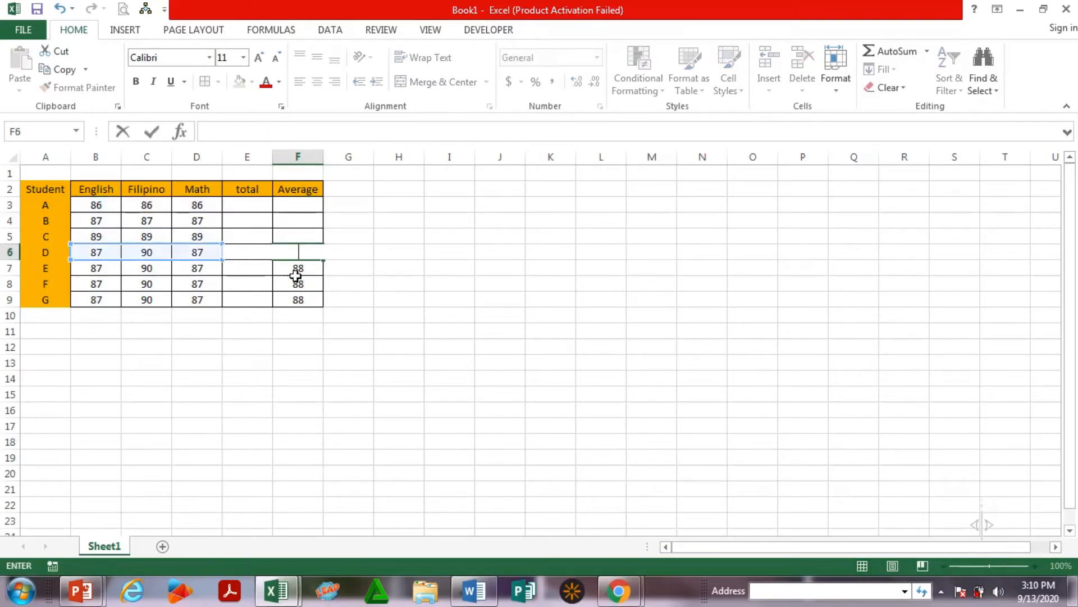
{"action": "left_click", "coordinate": [297, 284]}
{"action": "key", "text": "BackSpace"}
{"action": "left_click", "coordinate": [296, 267]}
{"action": "key", "text": "BackSpace"}
{"action": "left_click", "coordinate": [299, 297]}
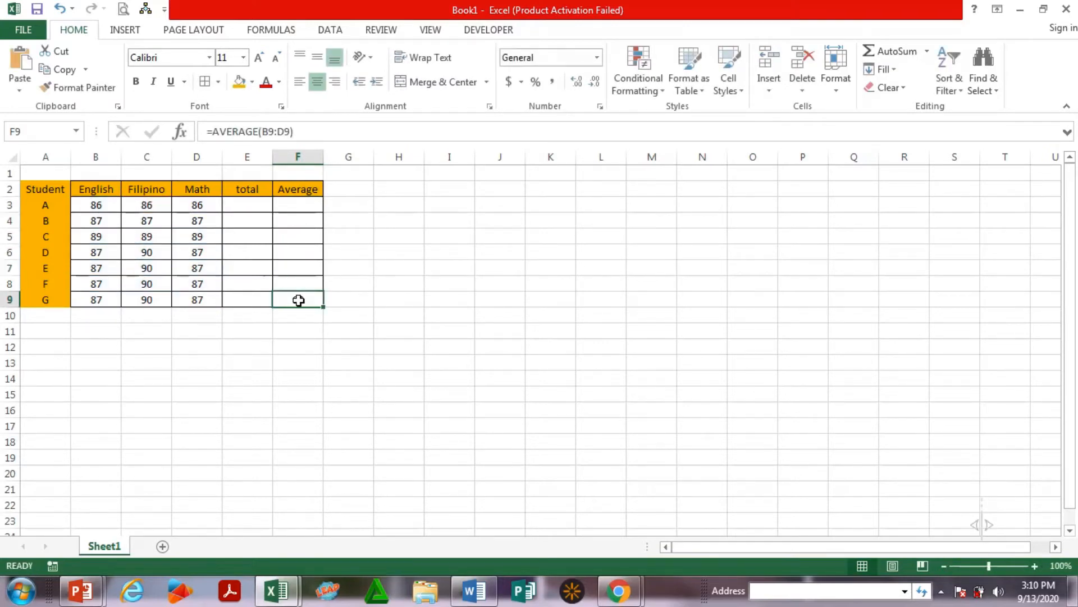
{"action": "key", "text": "BackSpace"}
{"action": "left_click", "coordinate": [347, 317]}
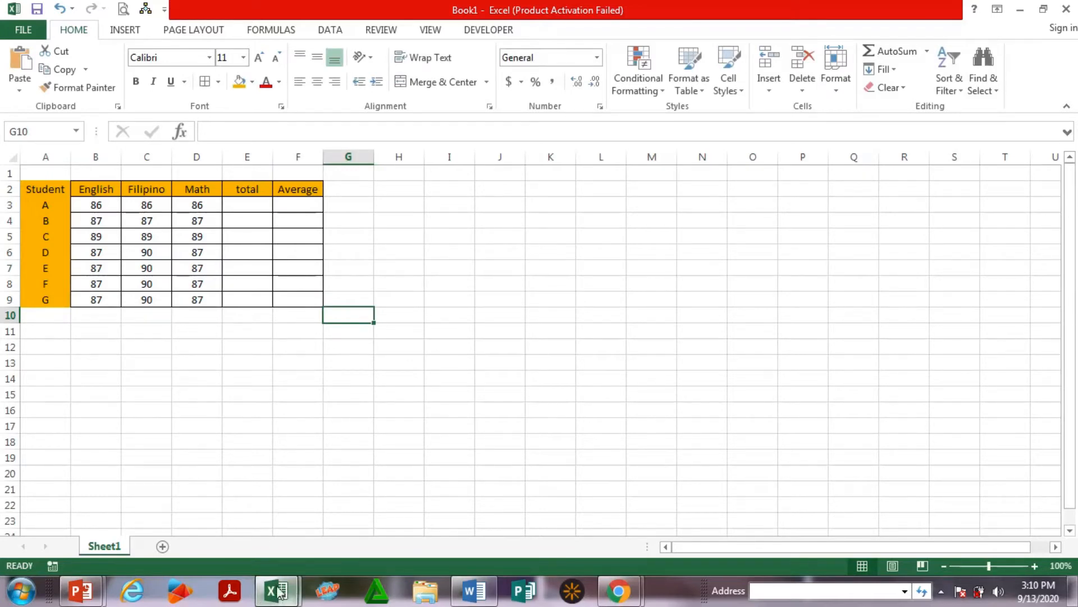
{"action": "left_click", "coordinate": [279, 593]}
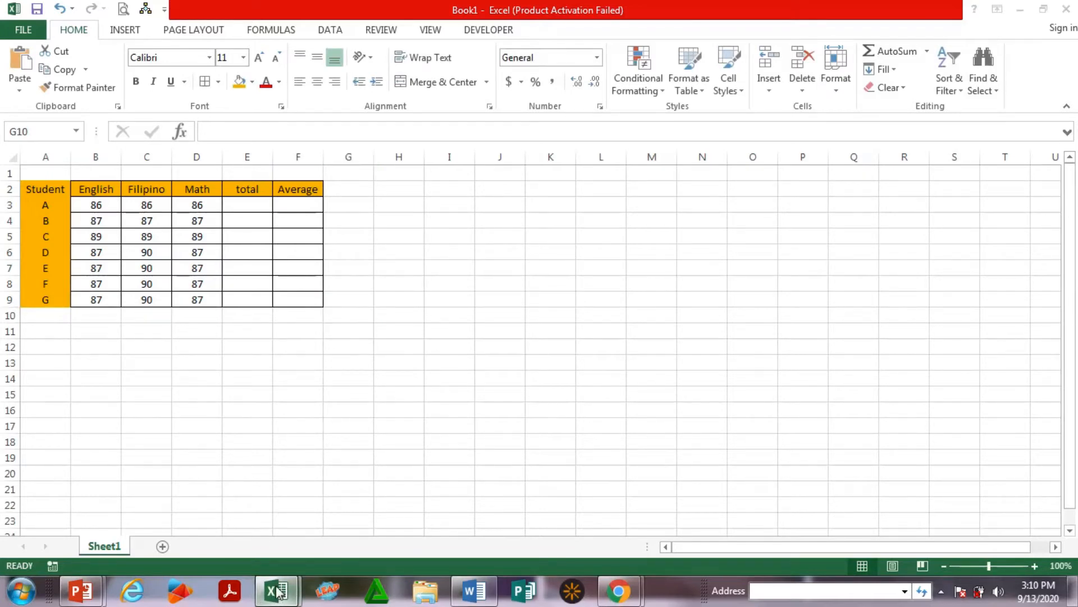
{"action": "left_click", "coordinate": [298, 379]}
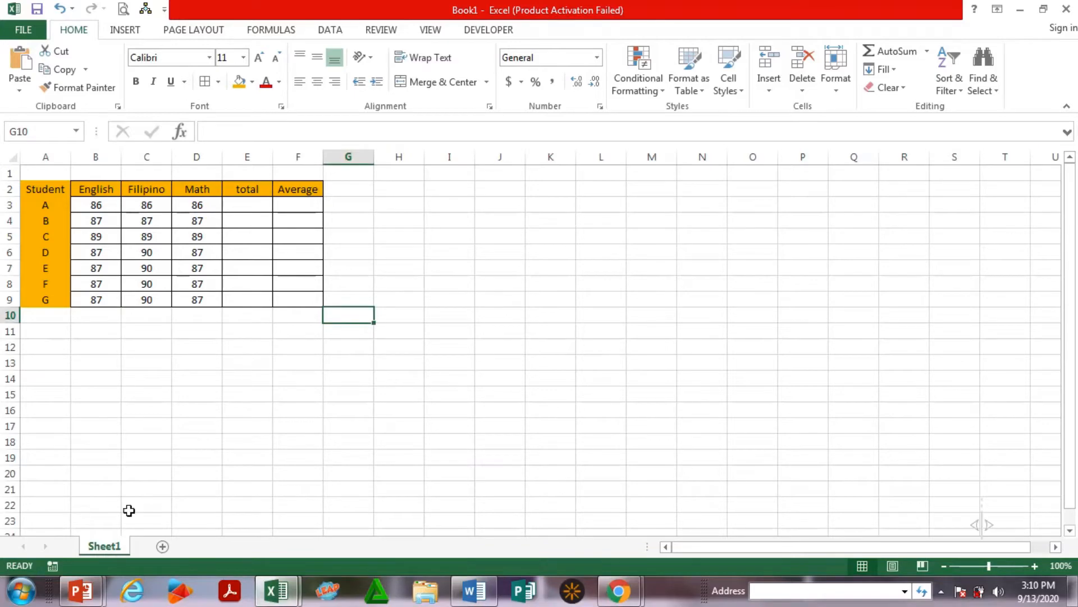
{"action": "left_click", "coordinate": [1021, 10]}
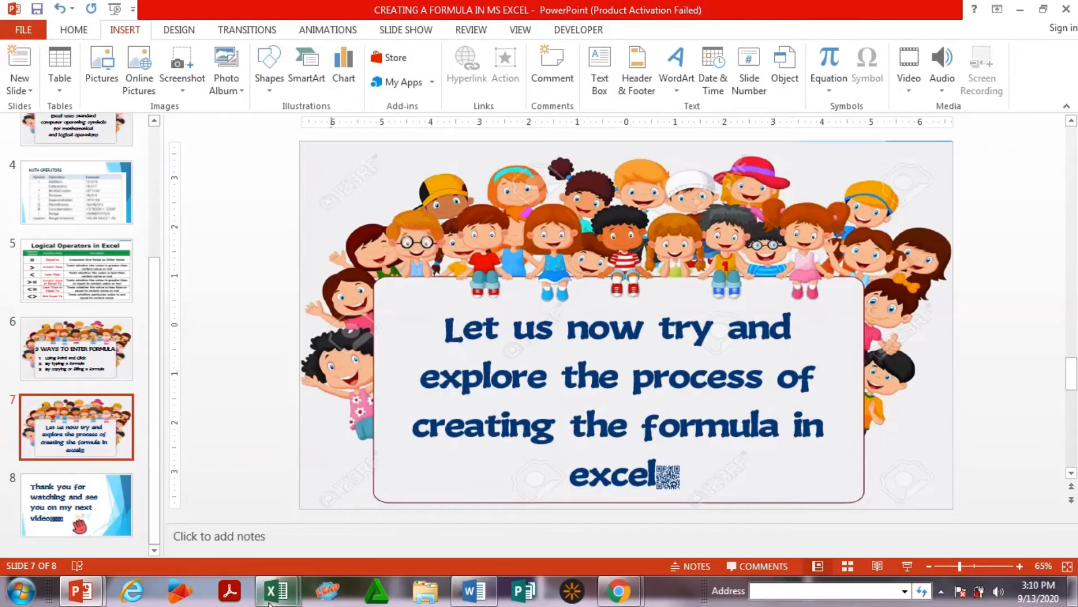
{"action": "left_click", "coordinate": [289, 595]}
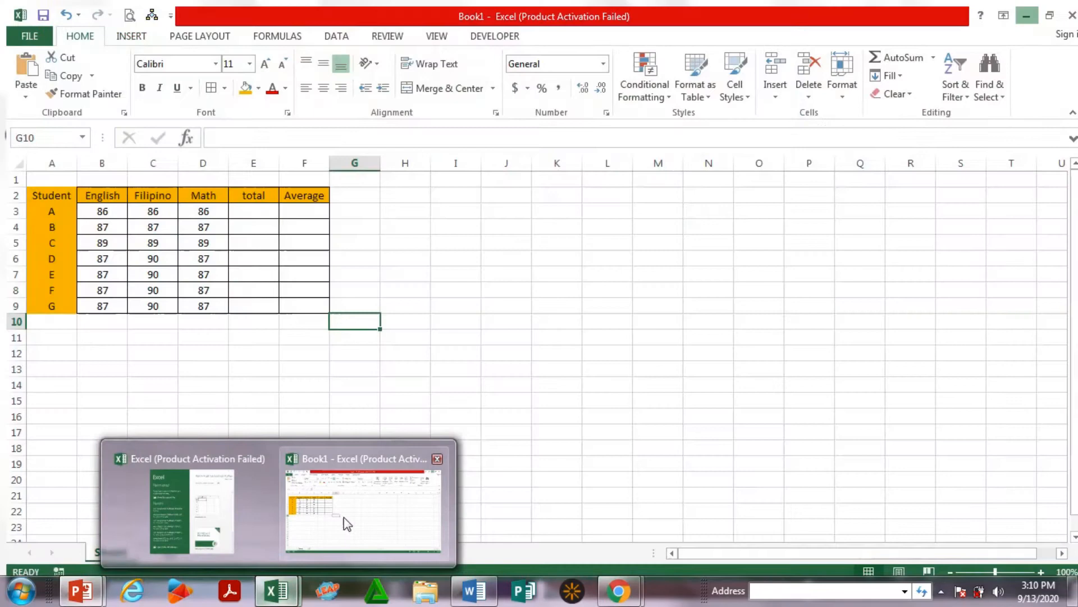
{"action": "left_click", "coordinate": [344, 516]}
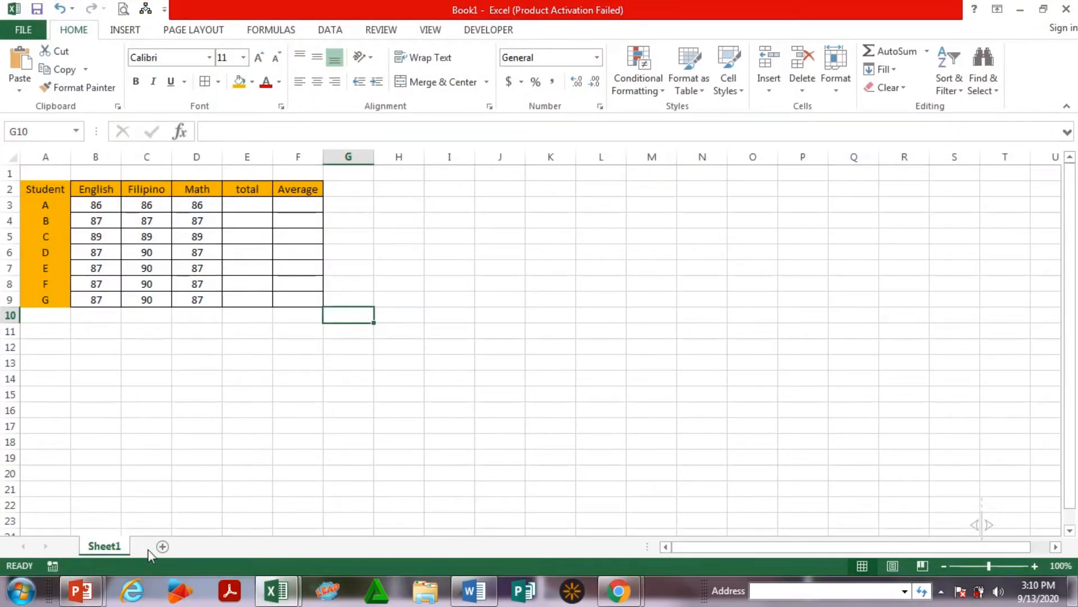
Step: Add a second blank worksheet to the workbook and highlight several ranges of its empty cell grid
{"action": "left_click", "coordinate": [161, 546]}
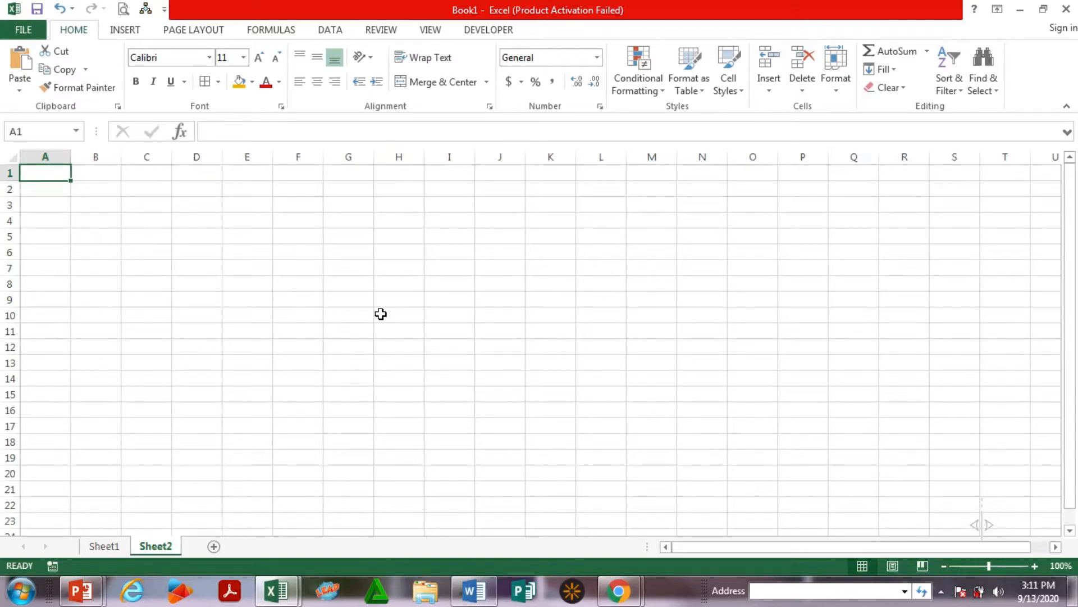
{"action": "left_click", "coordinate": [224, 414]}
{"action": "left_click_drag", "start_coordinate": [50, 172], "coordinate": [607, 443]}
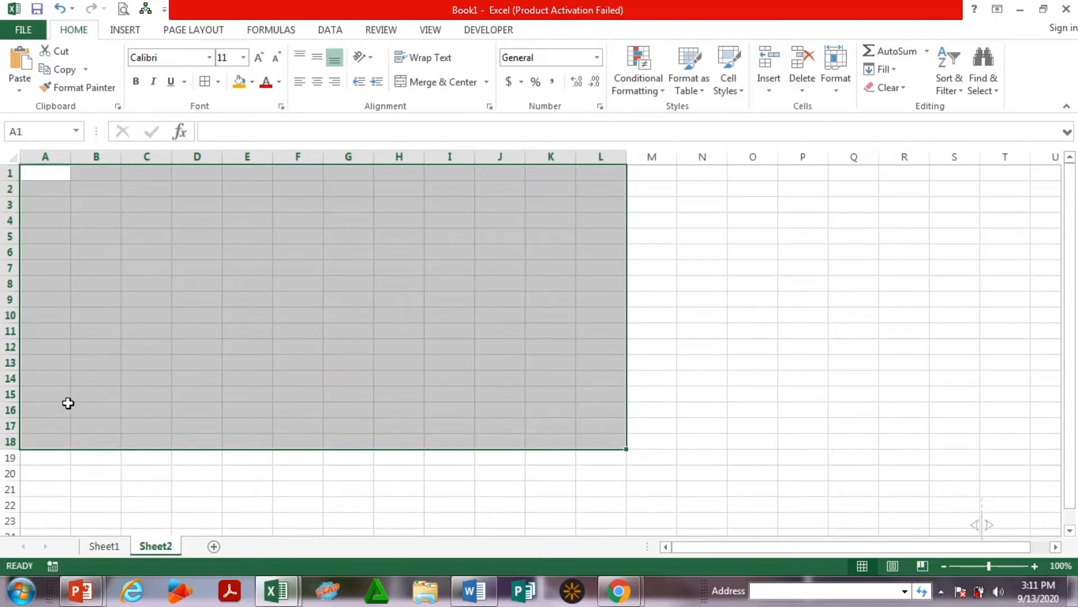
{"action": "left_click_drag", "start_coordinate": [68, 403], "coordinate": [666, 430]}
{"action": "left_click_drag", "start_coordinate": [243, 251], "coordinate": [710, 429]}
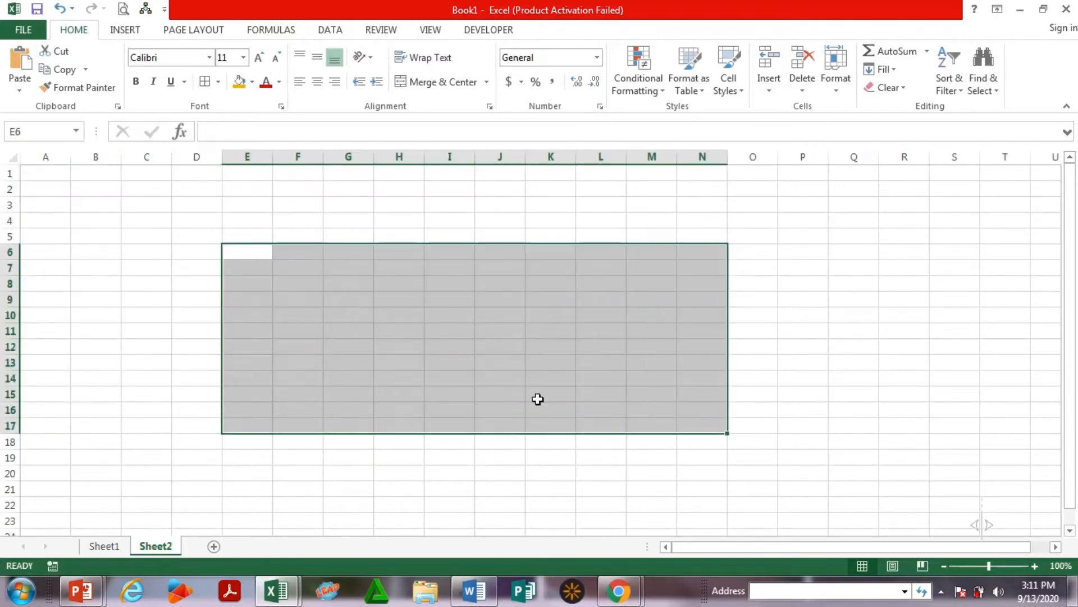
{"action": "left_click_drag", "start_coordinate": [94, 189], "coordinate": [901, 315]}
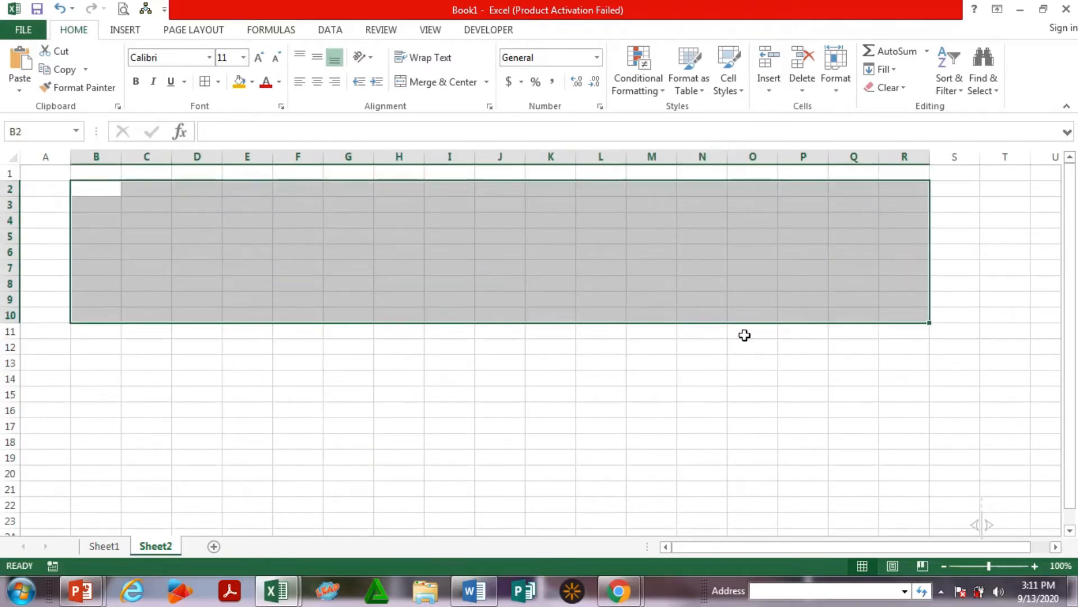
{"action": "left_click", "coordinate": [601, 362]}
{"action": "left_click_drag", "start_coordinate": [62, 175], "coordinate": [980, 534]}
{"action": "left_click", "coordinate": [439, 389]}
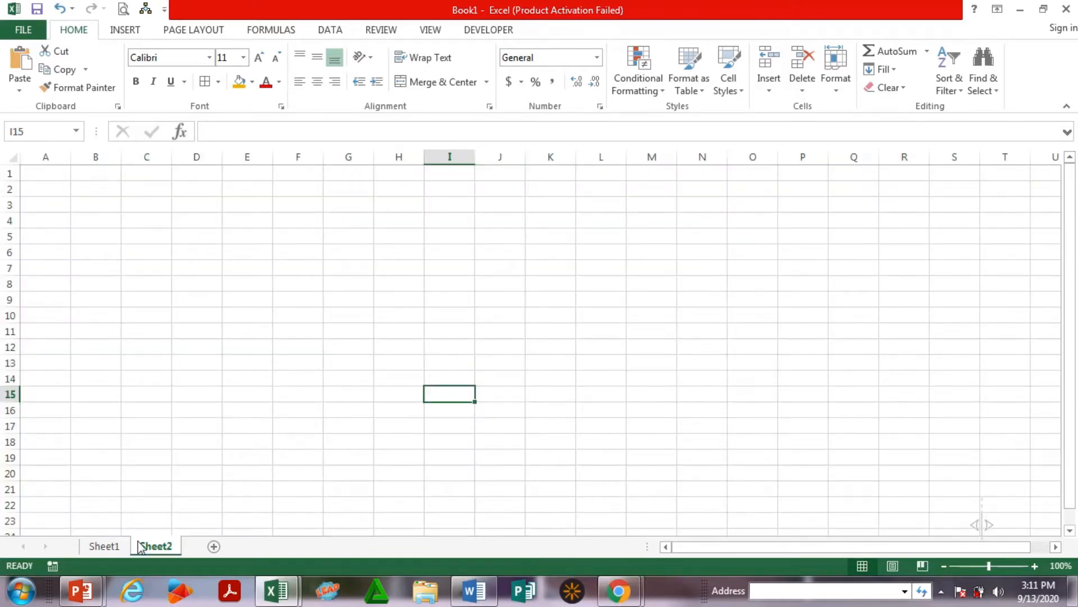
Step: Return to Sheet1 and apply all borders to the Student column, cells A2 to A9
{"action": "left_click", "coordinate": [101, 553]}
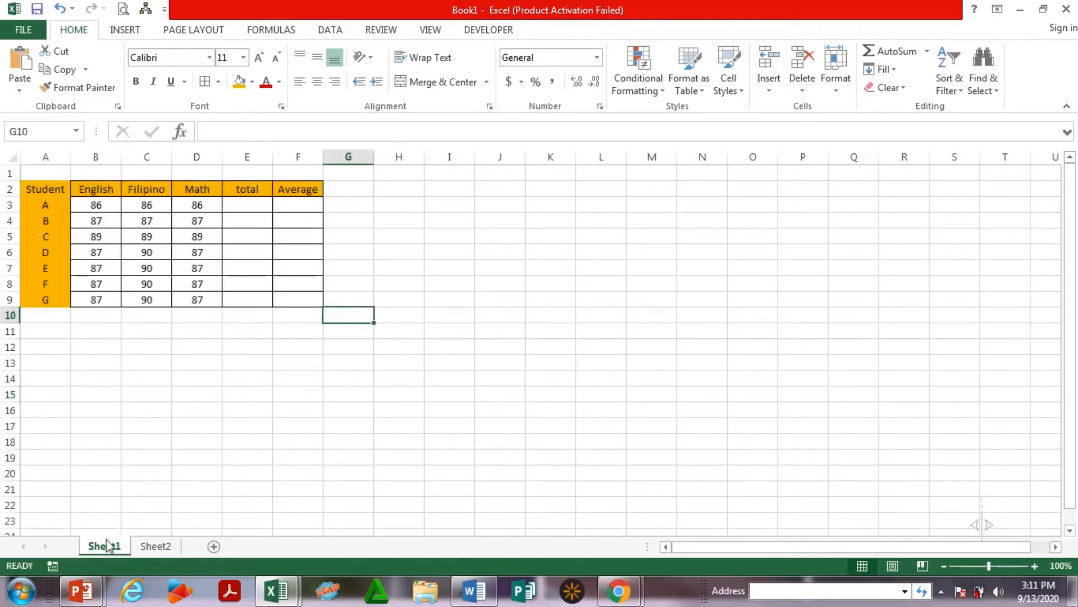
{"action": "left_click", "coordinate": [166, 425]}
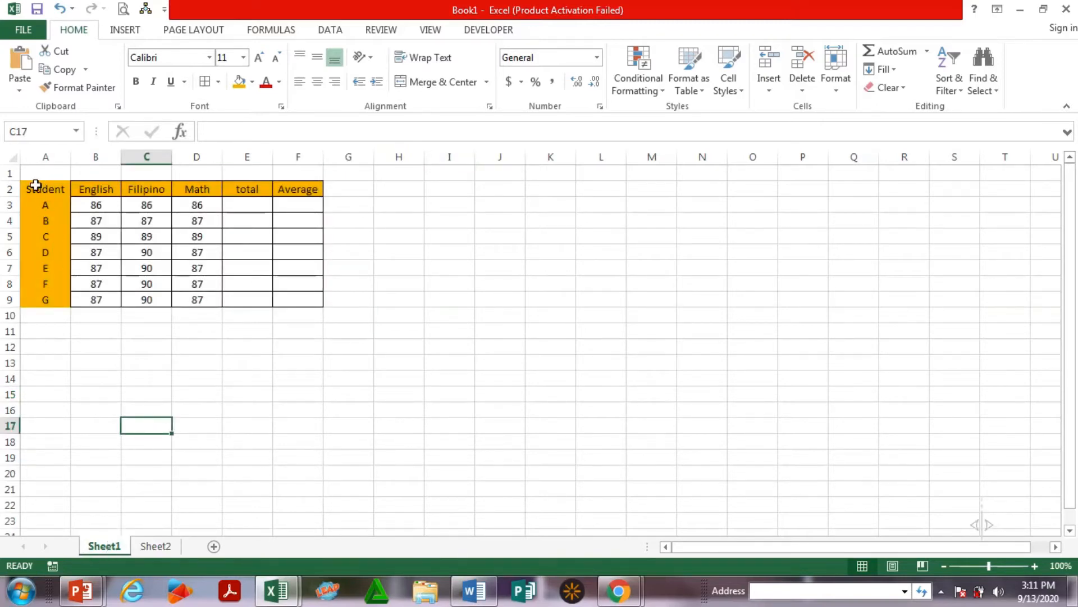
{"action": "left_click_drag", "start_coordinate": [39, 181], "coordinate": [45, 297]}
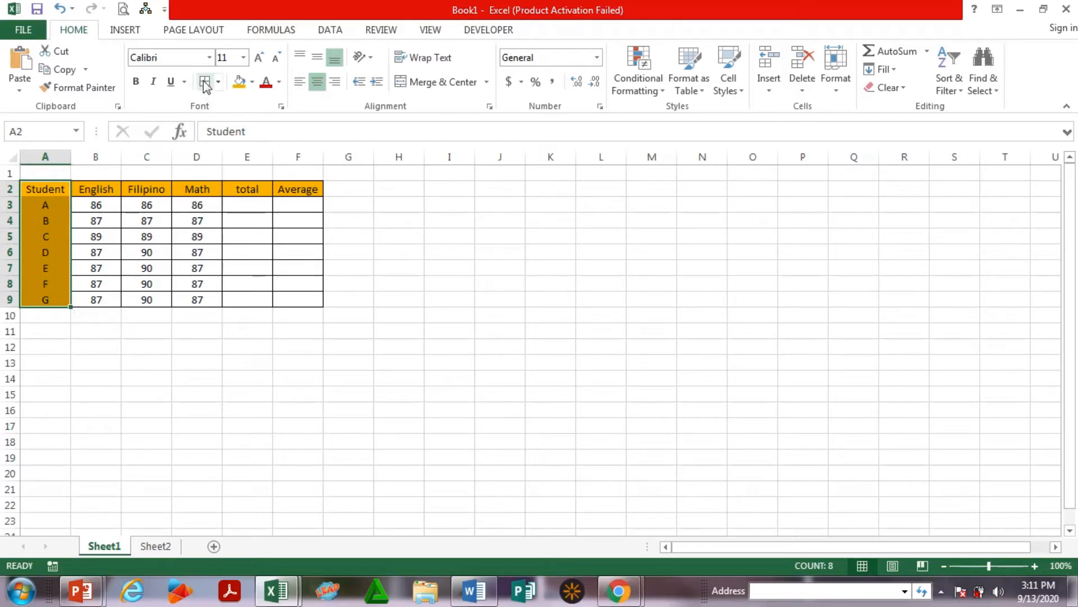
{"action": "left_click", "coordinate": [536, 252]}
{"action": "left_click", "coordinate": [93, 220]}
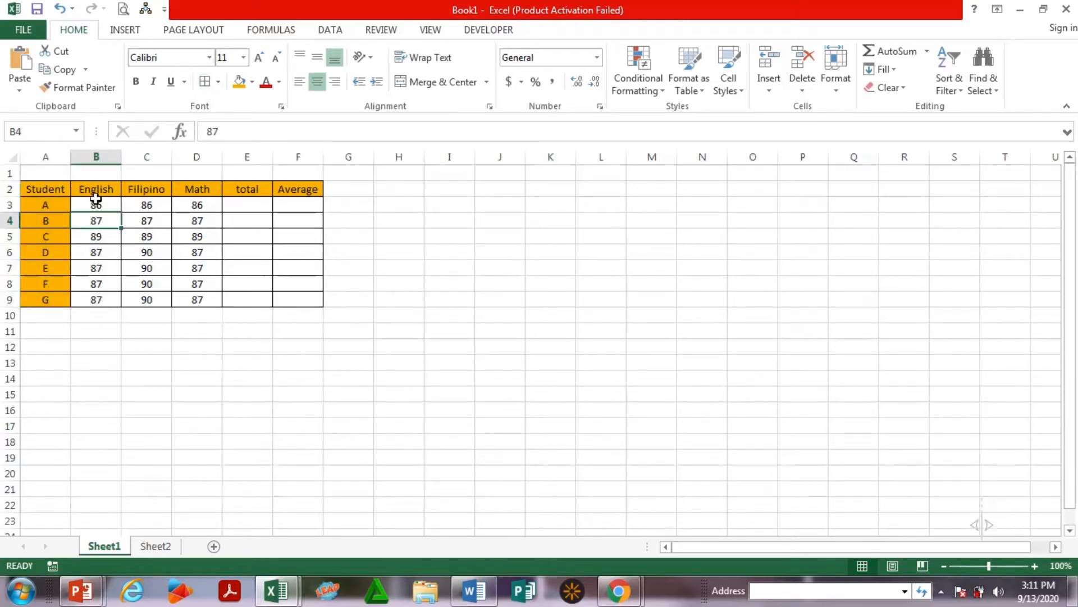
Step: Examine the table's headings in row 2 from Student to Average and the grades listed under the subjects
{"action": "left_click", "coordinate": [50, 190]}
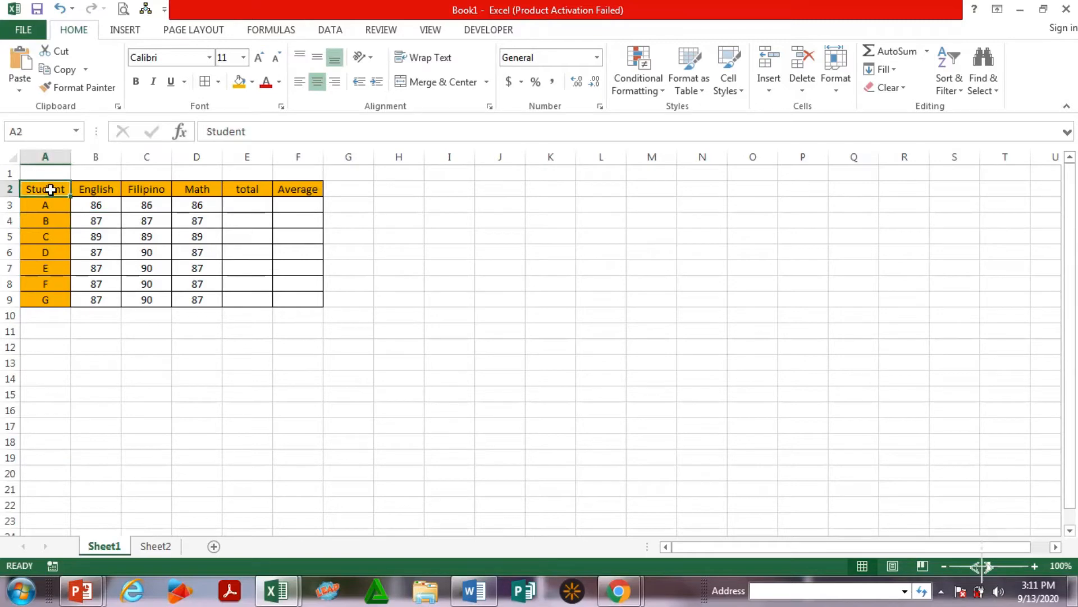
{"action": "left_click", "coordinate": [88, 188]}
{"action": "left_click", "coordinate": [147, 189]}
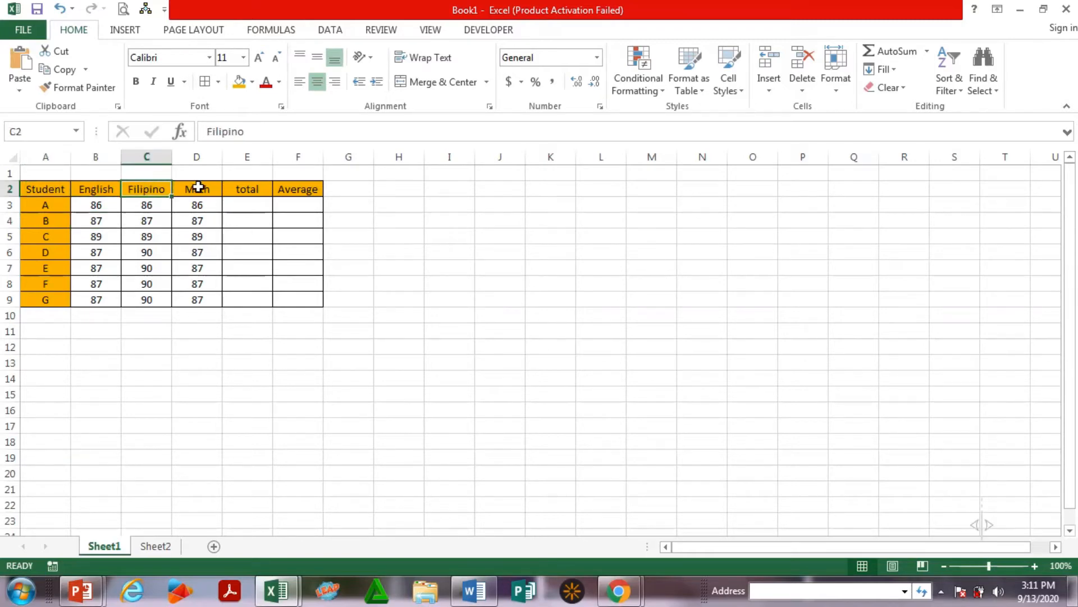
{"action": "left_click", "coordinate": [198, 188]}
{"action": "left_click", "coordinate": [249, 187]}
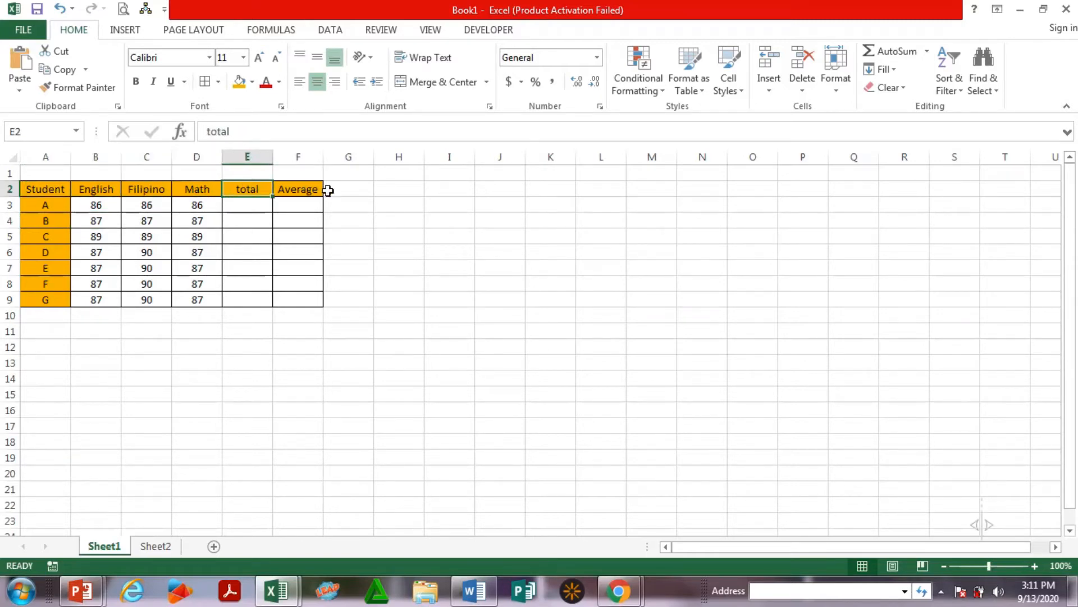
{"action": "left_click", "coordinate": [302, 191]}
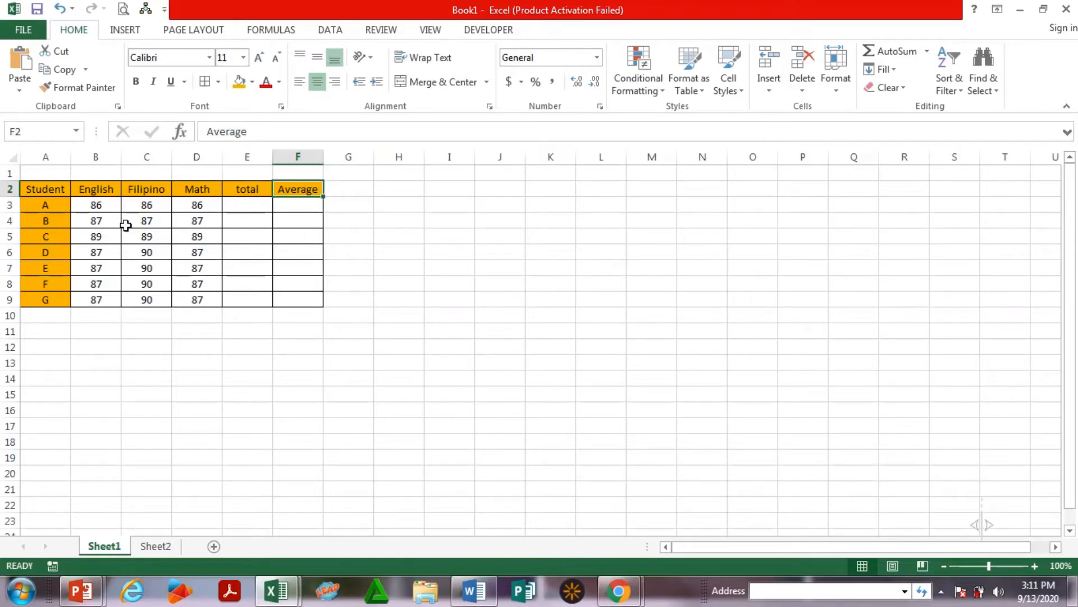
{"action": "left_click_drag", "start_coordinate": [98, 206], "coordinate": [101, 300]}
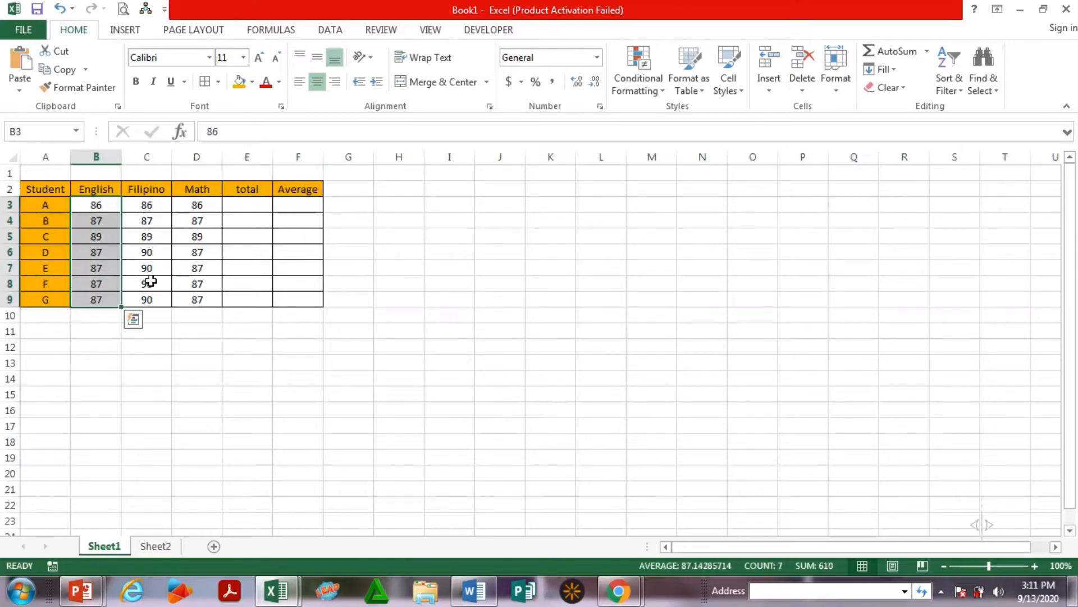
{"action": "left_click", "coordinate": [201, 269]}
{"action": "left_click", "coordinate": [468, 231]}
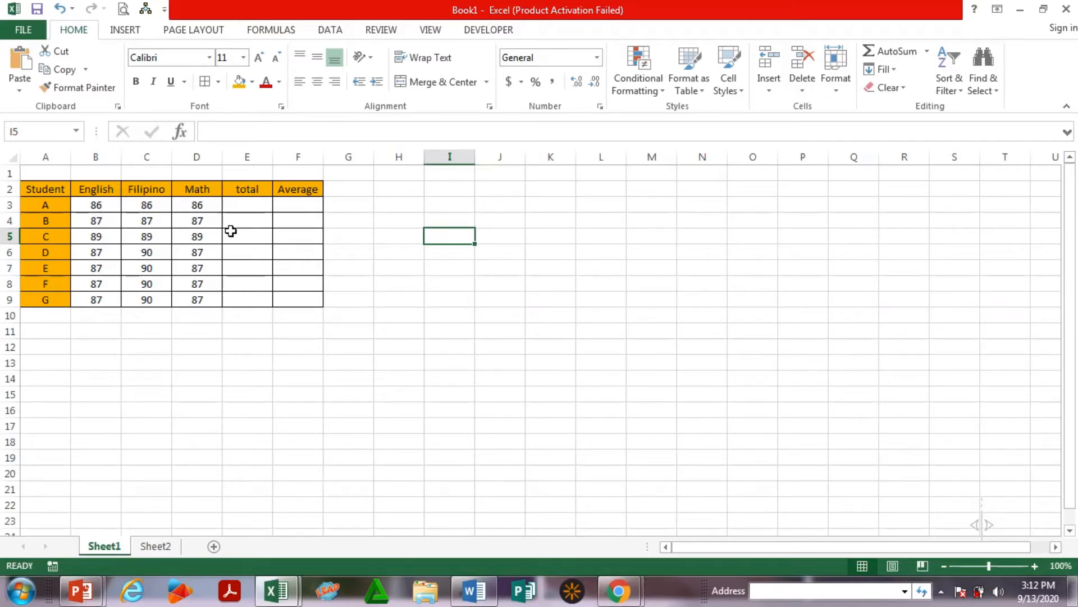
Step: Enter the formula =B3+C3+D3 in cell E3 to total student A's English, Filipino and Math grades
{"action": "left_click", "coordinate": [250, 205]}
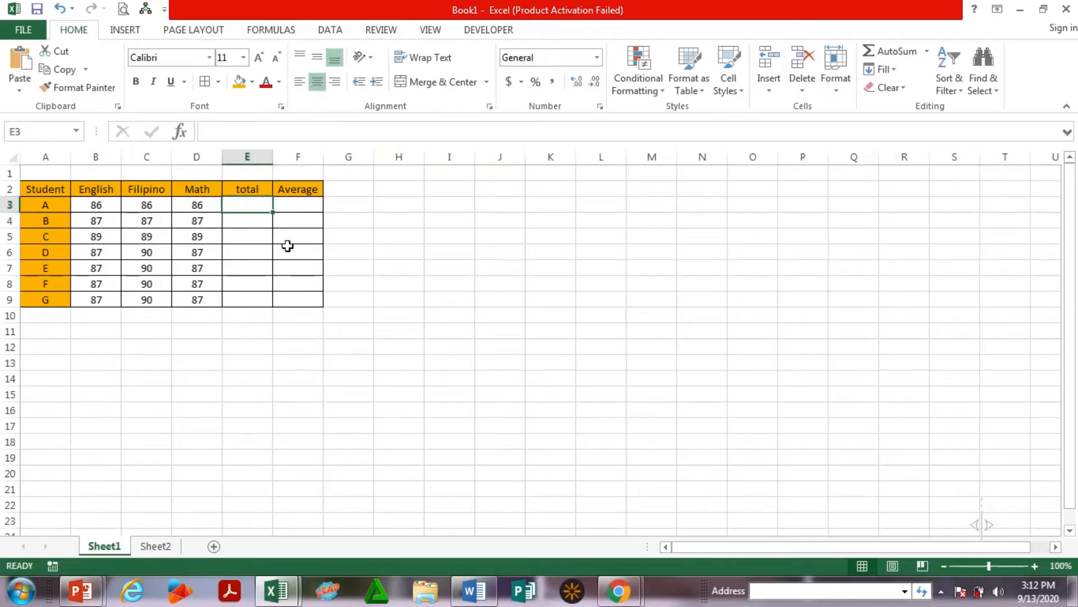
{"action": "left_click", "coordinate": [250, 190]}
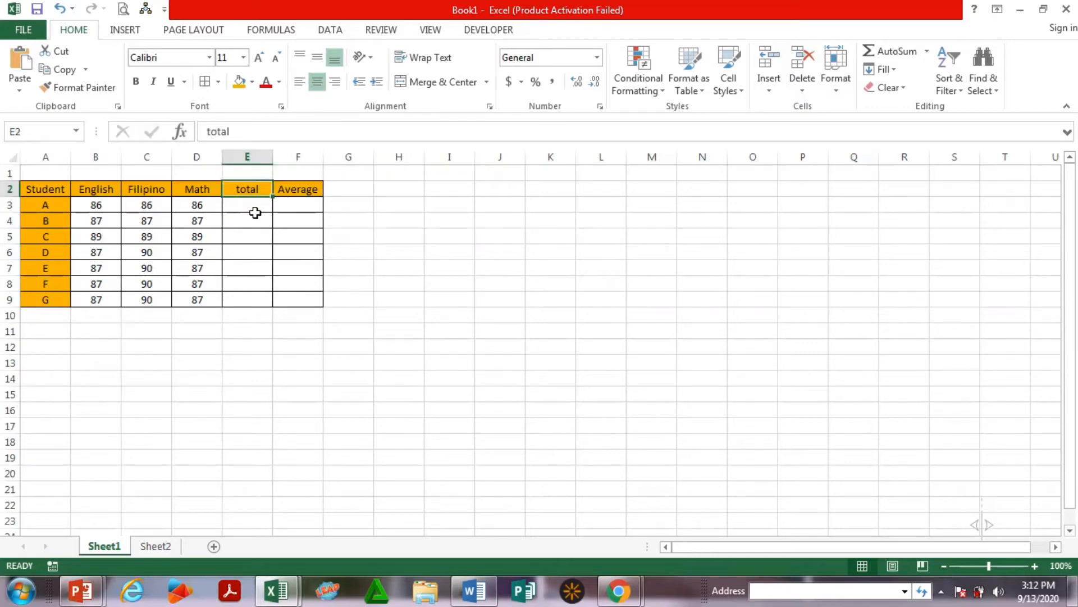
{"action": "left_click", "coordinate": [255, 213]}
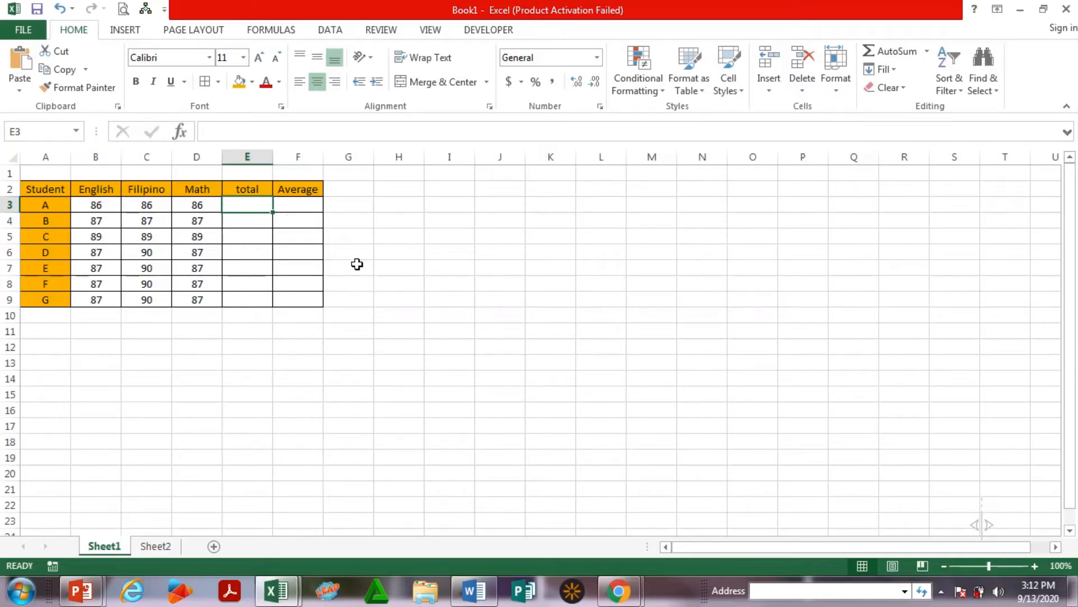
{"action": "type", "text": "="}
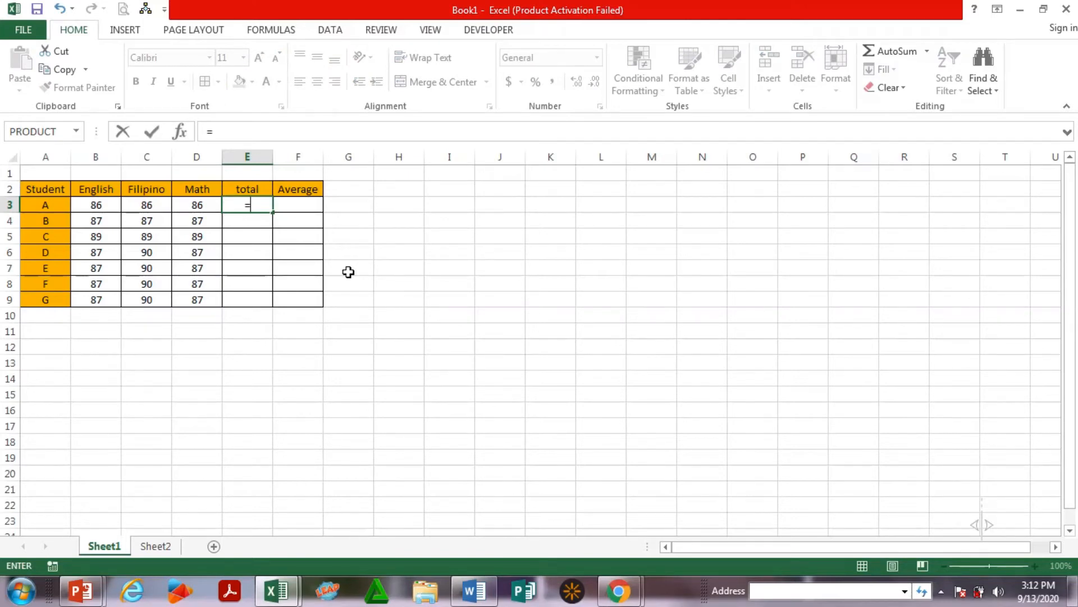
{"action": "left_click", "coordinate": [100, 207]}
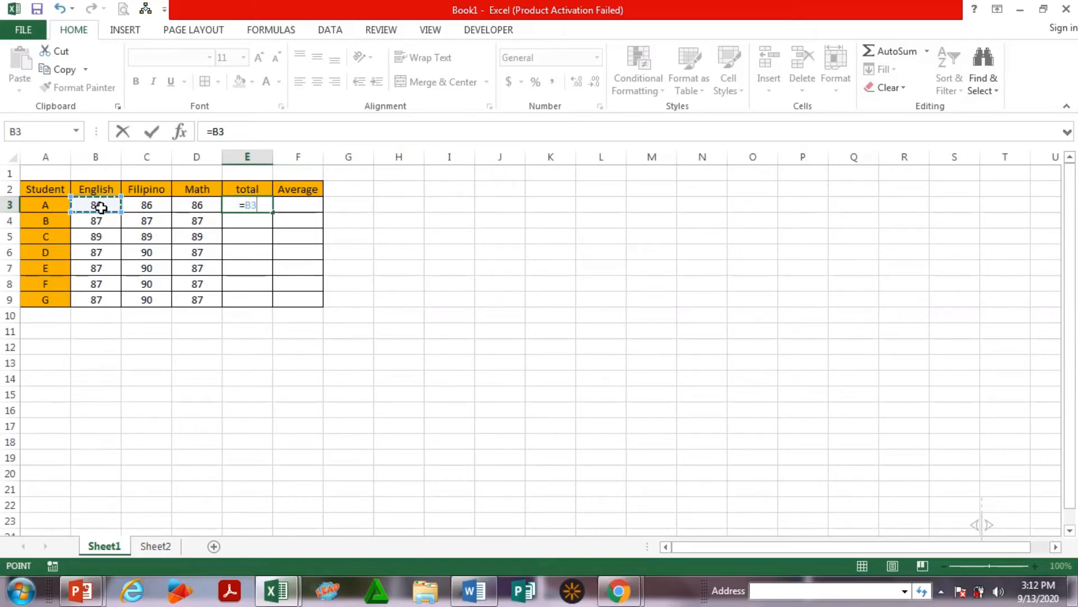
{"action": "type", "text": "+"}
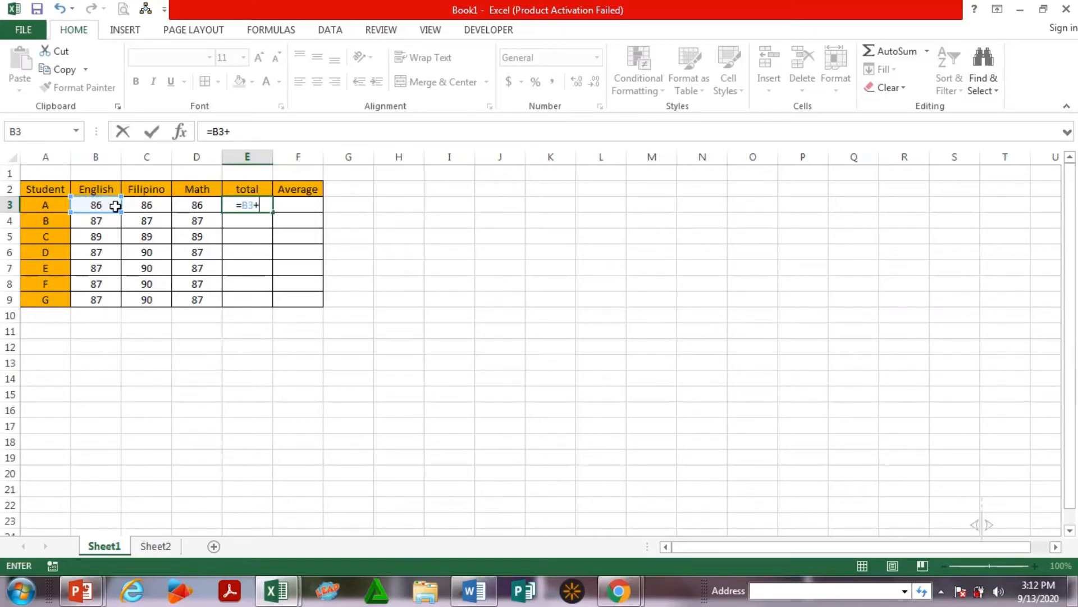
{"action": "left_click", "coordinate": [141, 209]}
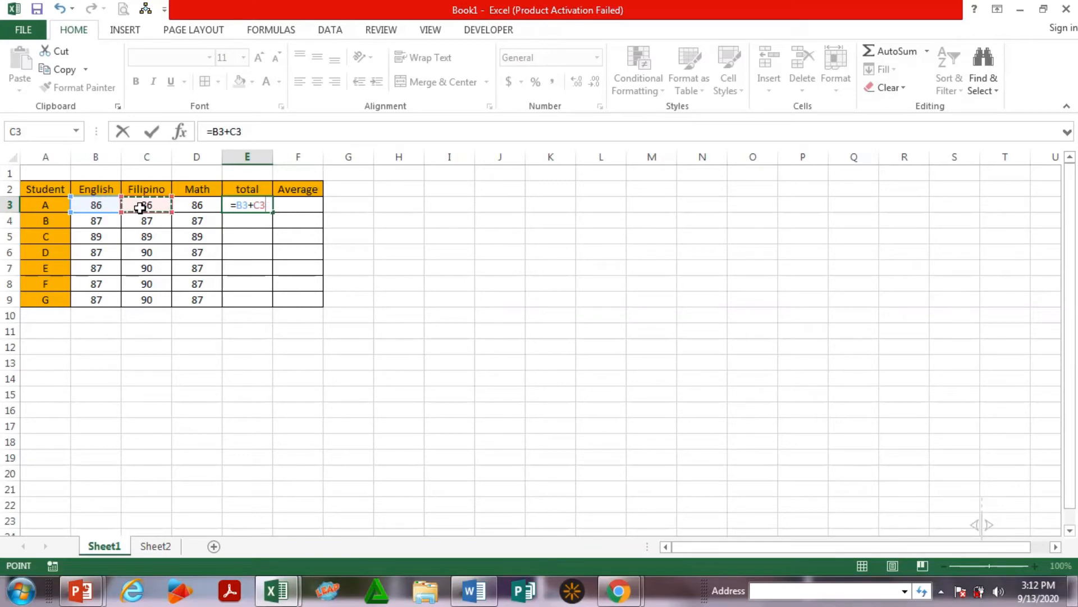
{"action": "type", "text": "+"}
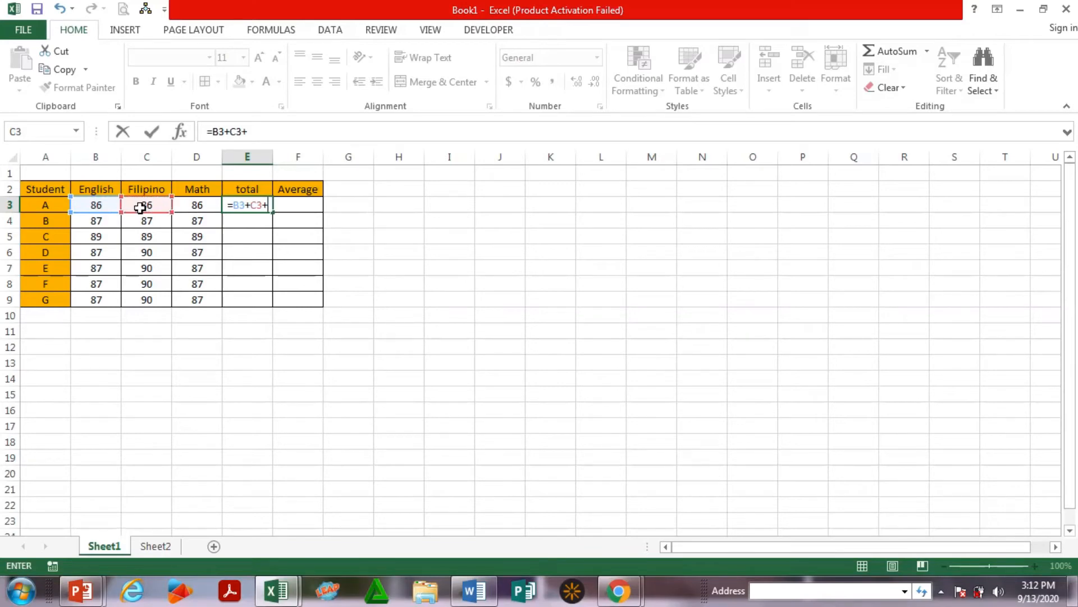
{"action": "left_click", "coordinate": [198, 204]}
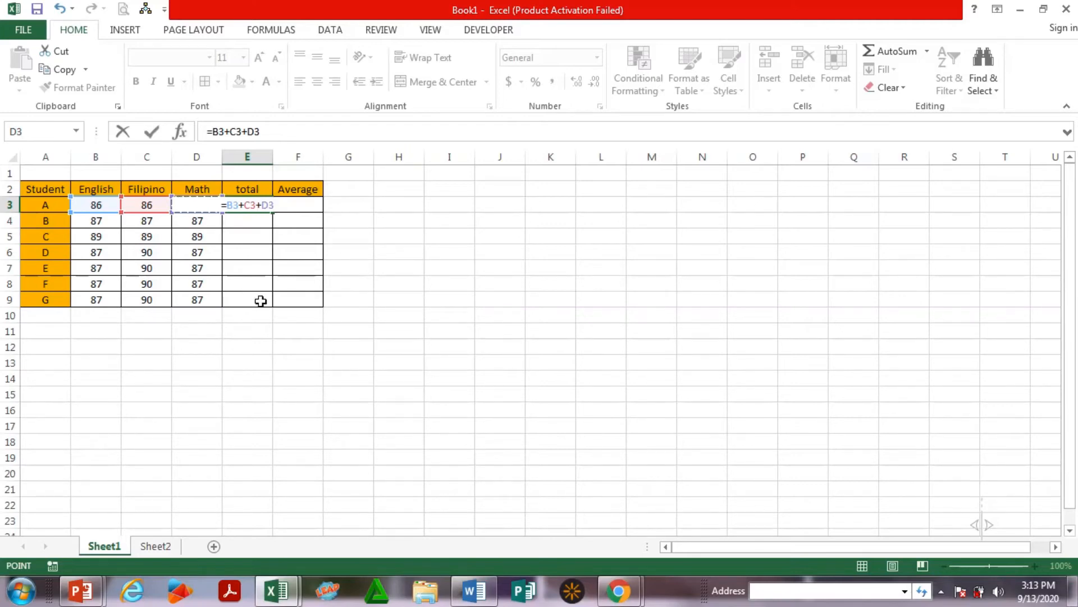
{"action": "key", "text": "Return"}
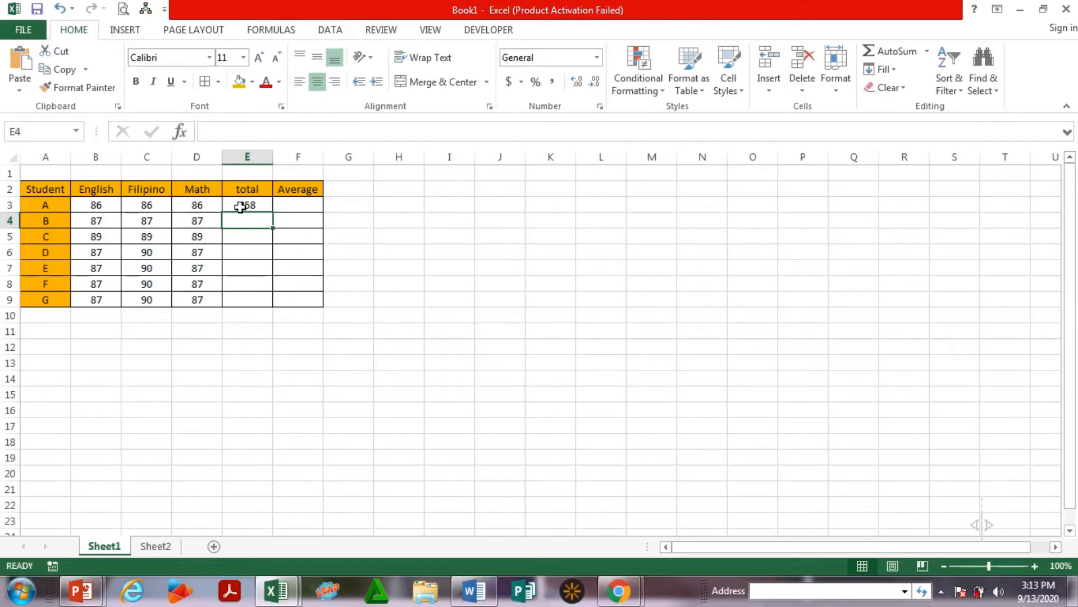
Step: Enter the formula =(B3+C3+D3)/3 in cell F3 to compute student A's average
{"action": "left_click", "coordinate": [304, 205]}
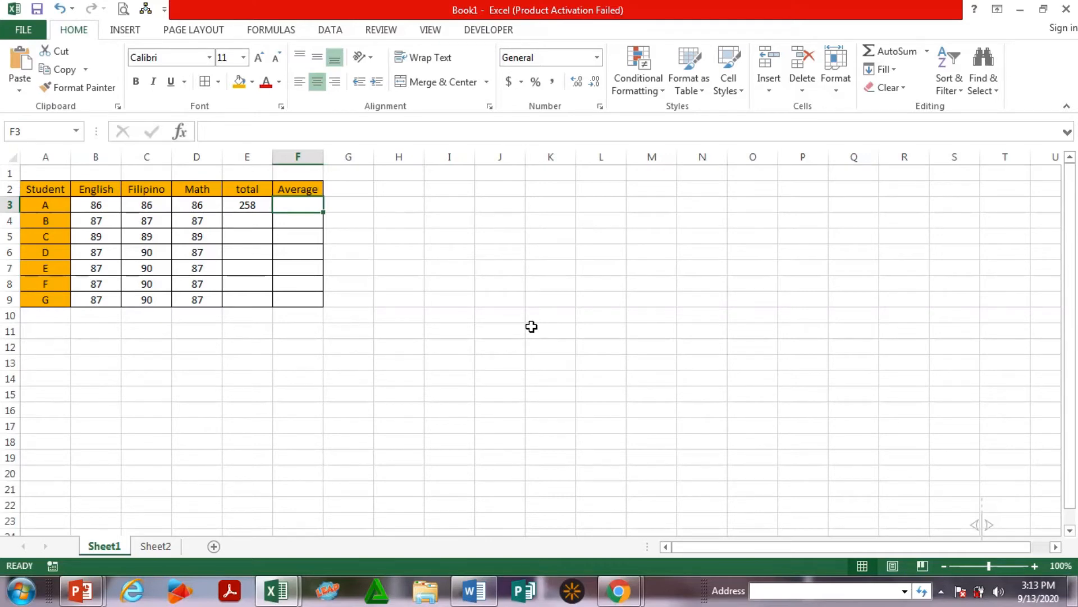
{"action": "type", "text": "="}
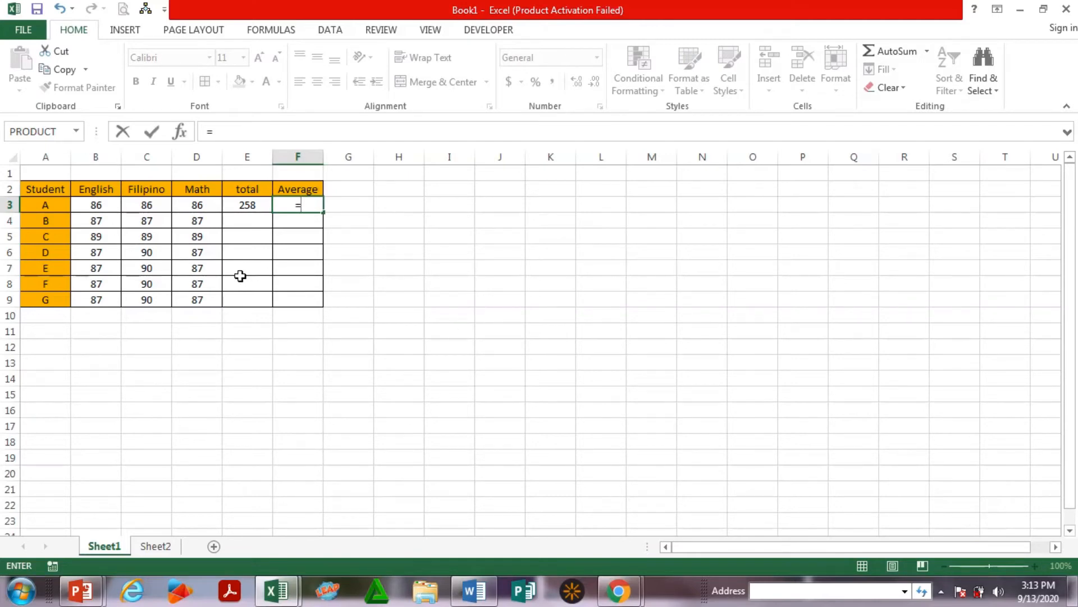
{"action": "type", "text": "("}
{"action": "left_click", "coordinate": [100, 207]}
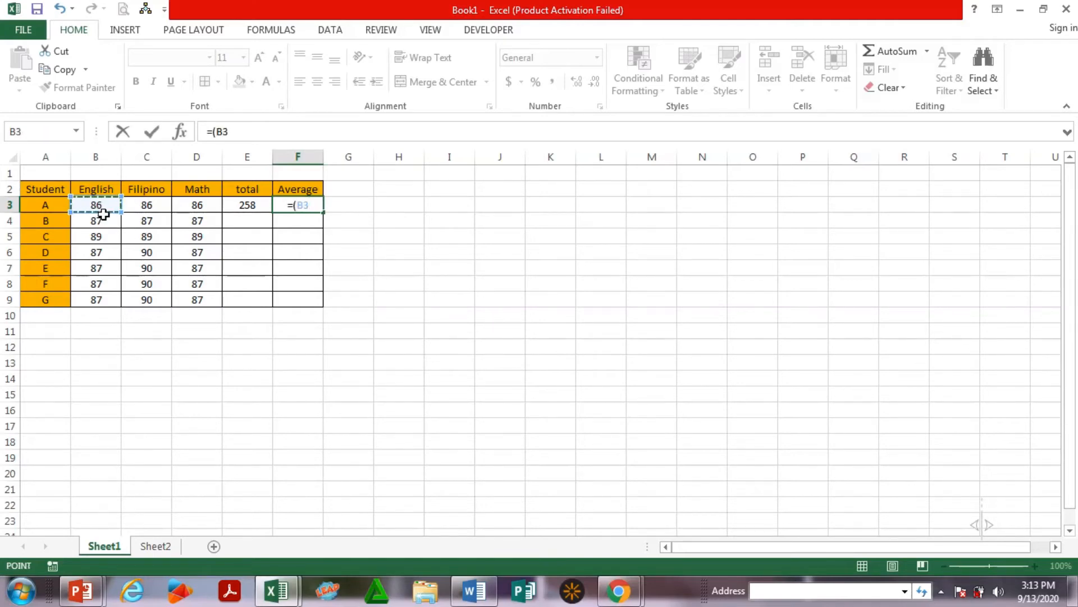
{"action": "type", "text": "+"}
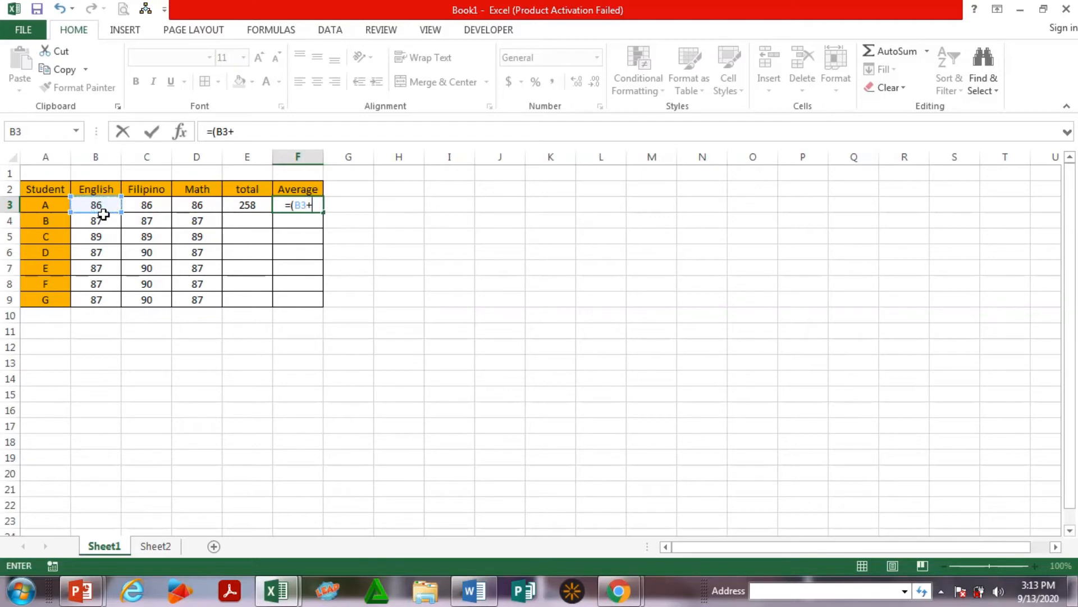
{"action": "left_click", "coordinate": [148, 206]}
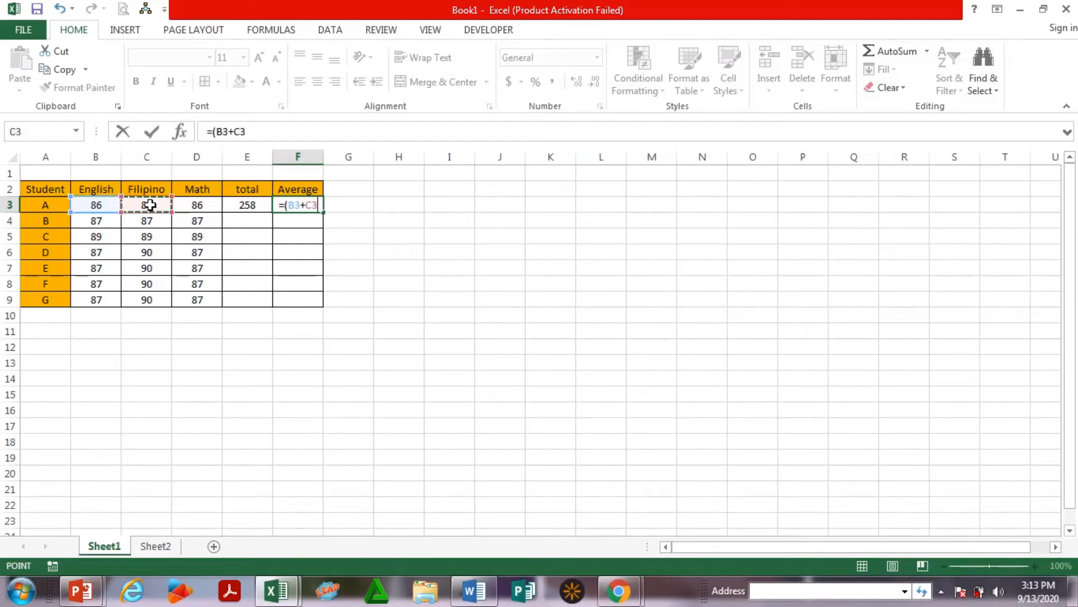
{"action": "type", "text": "+"}
{"action": "left_click", "coordinate": [192, 207]}
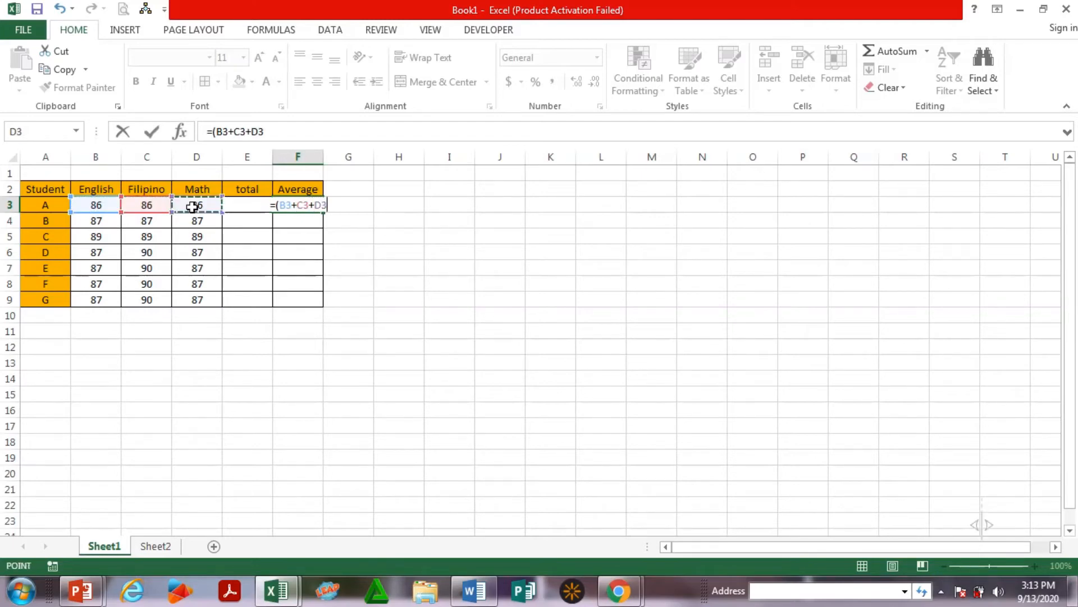
{"action": "type", "text": ")"}
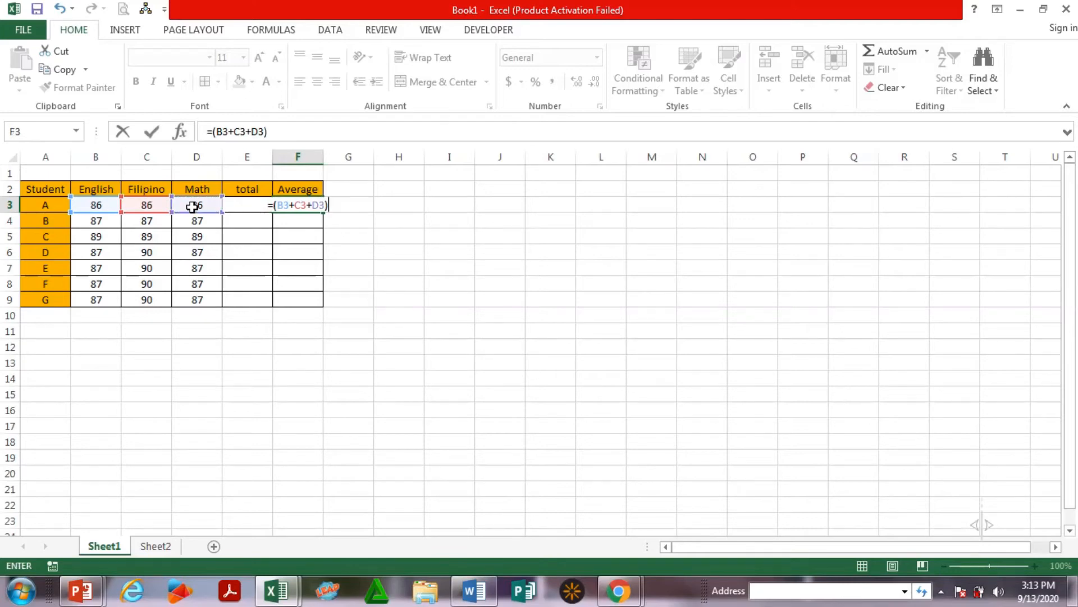
{"action": "type", "text": "/"}
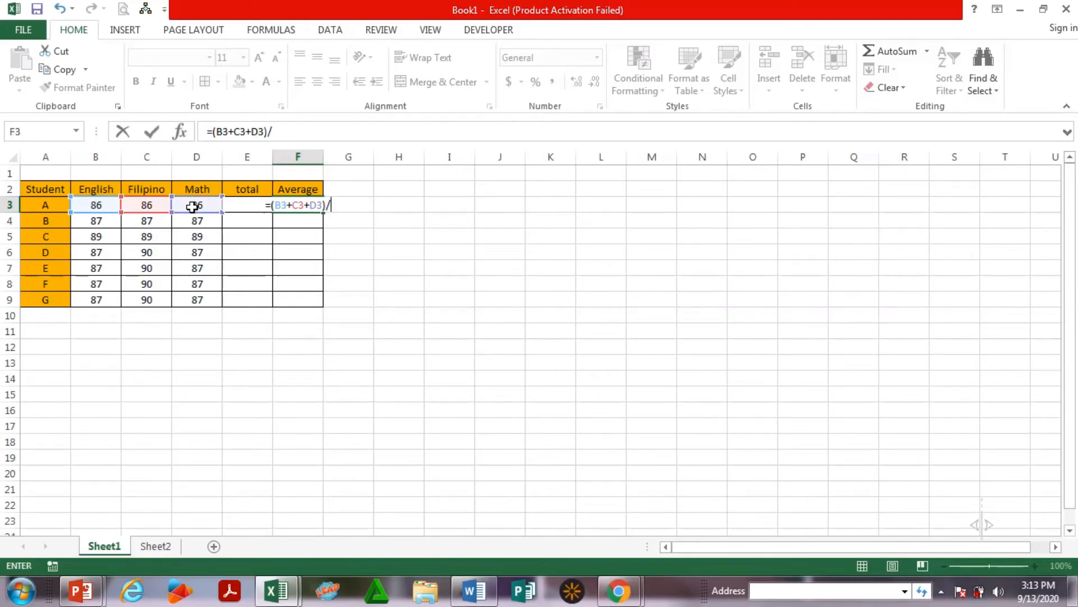
{"action": "type", "text": "3"}
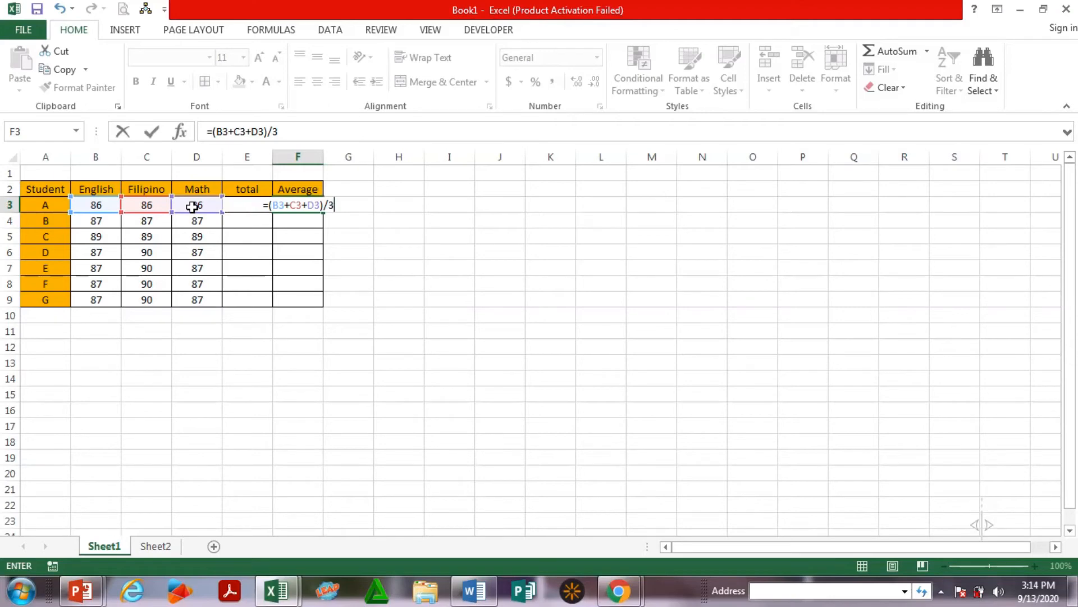
{"action": "key", "text": "Return"}
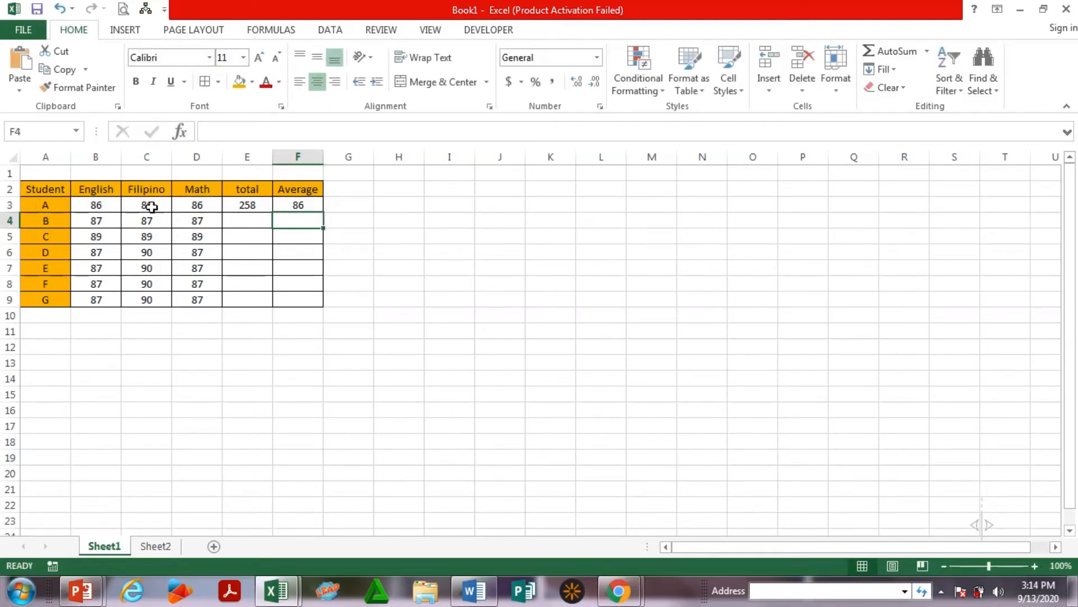
Step: Change student A's English, Filipino and Math grades in B3 to D3 to 78 each
{"action": "left_click", "coordinate": [306, 207]}
{"action": "left_click", "coordinate": [104, 209]}
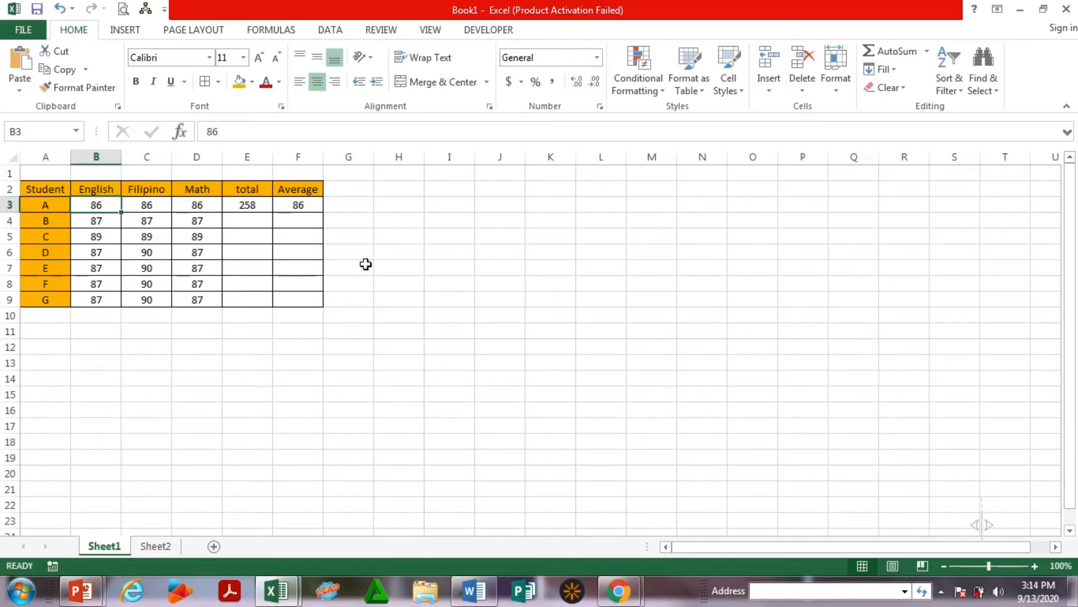
{"action": "type", "text": "78"}
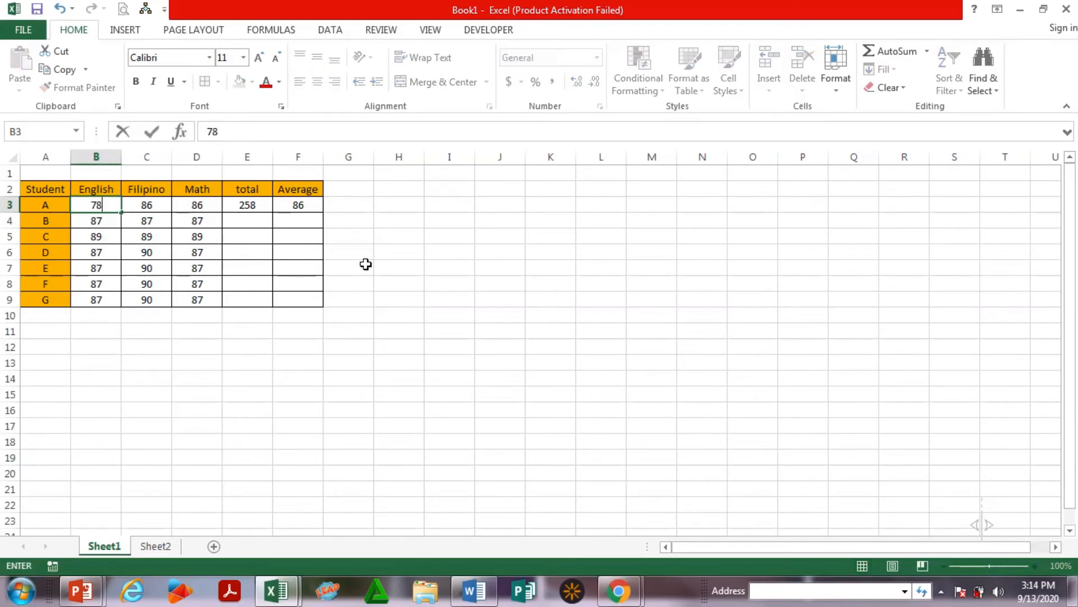
{"action": "key", "text": "Tab"}
{"action": "type", "text": "78"}
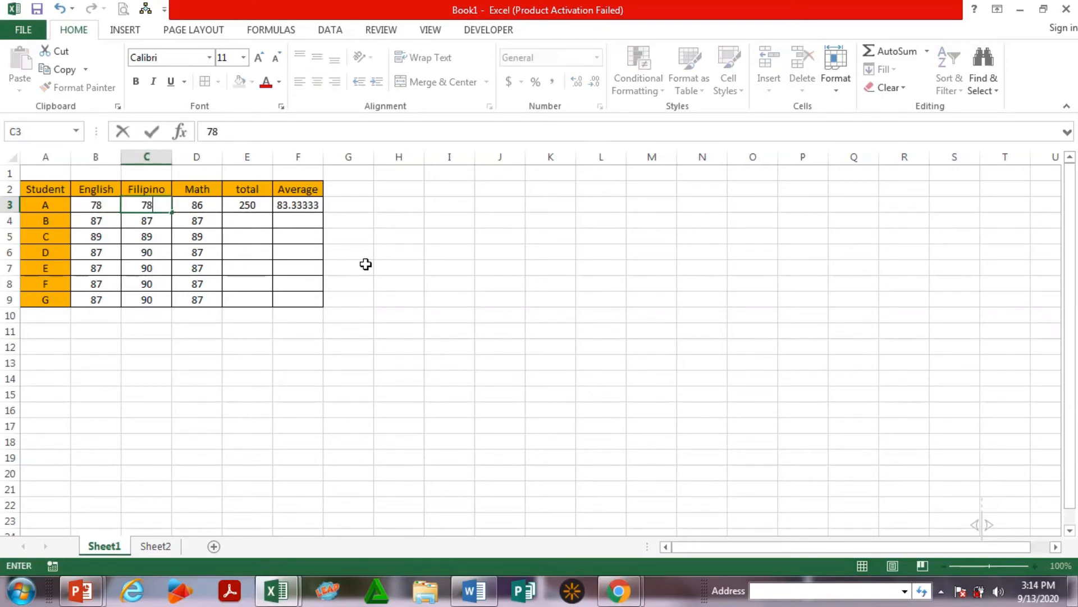
{"action": "key", "text": "Tab"}
{"action": "type", "text": "78"}
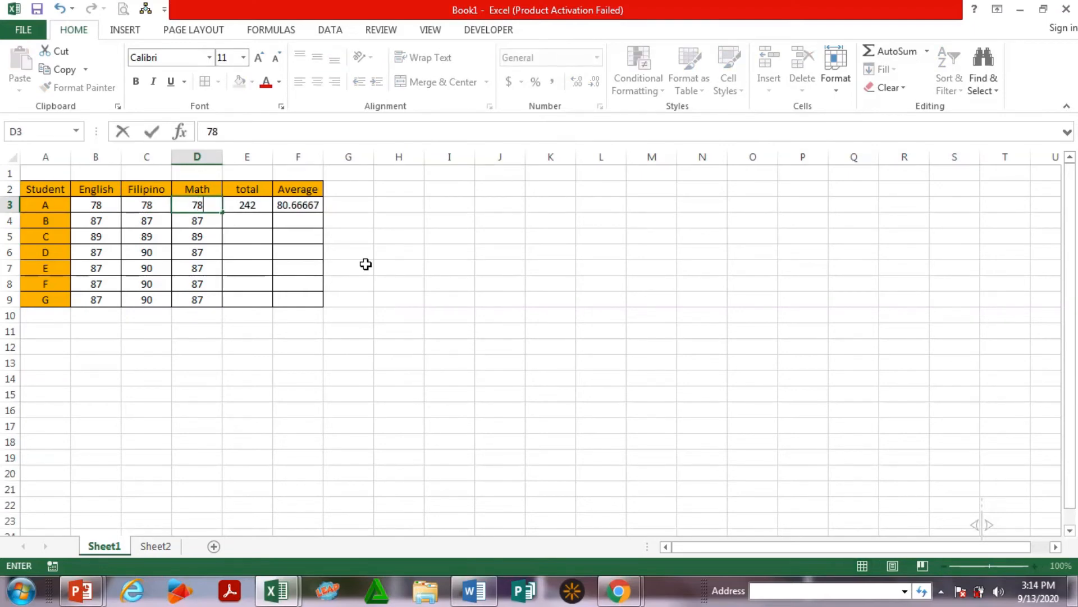
{"action": "key", "text": "Tab"}
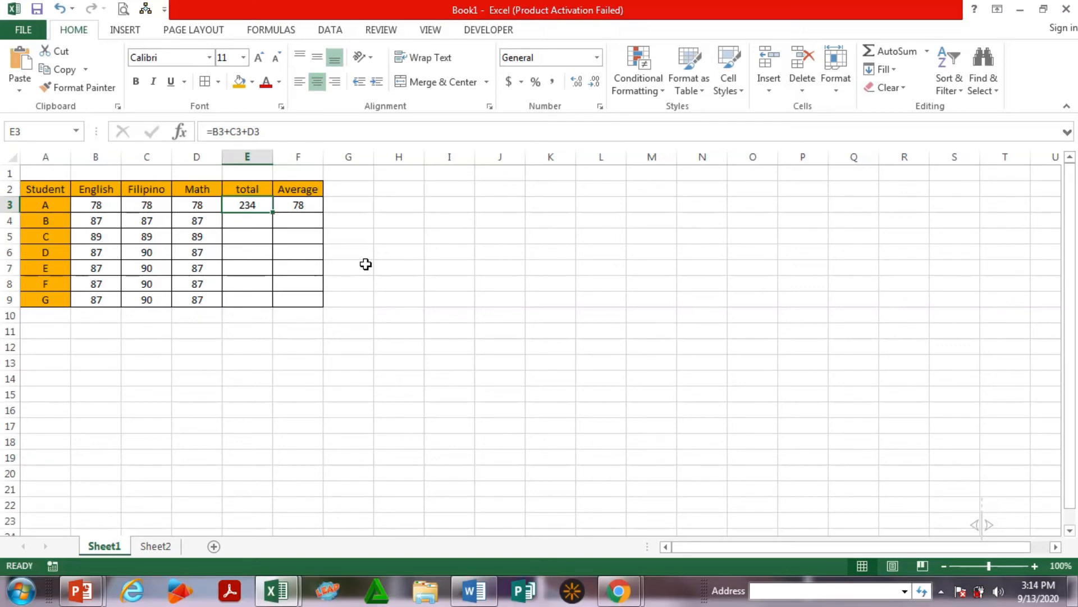
Step: Enter the formula =B4+C4+D4 in cell E4 to total student B's three subject grades
{"action": "left_click", "coordinate": [292, 253]}
{"action": "left_click", "coordinate": [236, 219]}
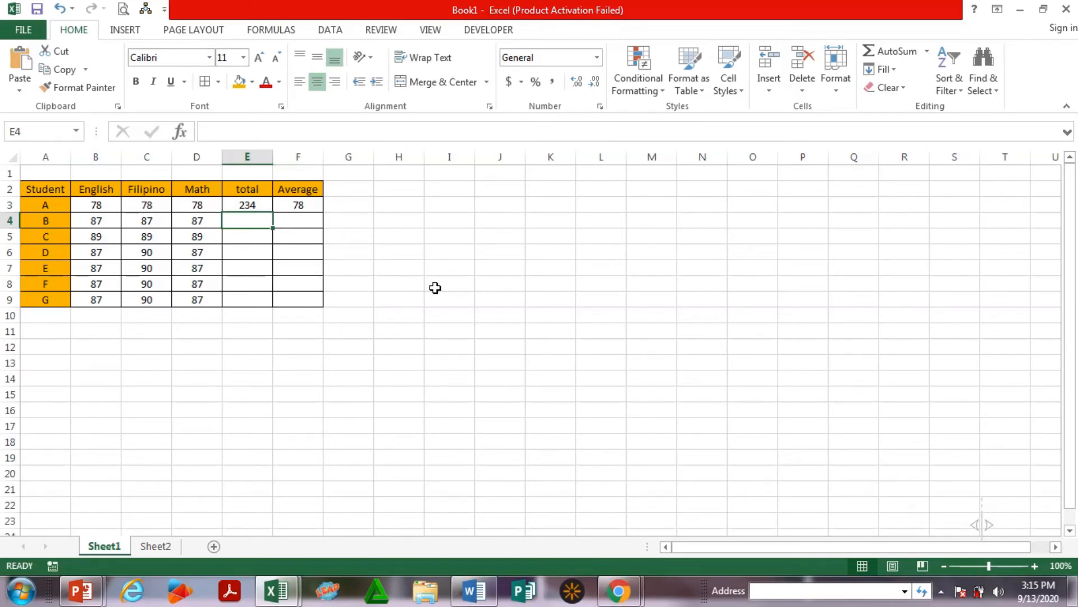
{"action": "type", "text": "="}
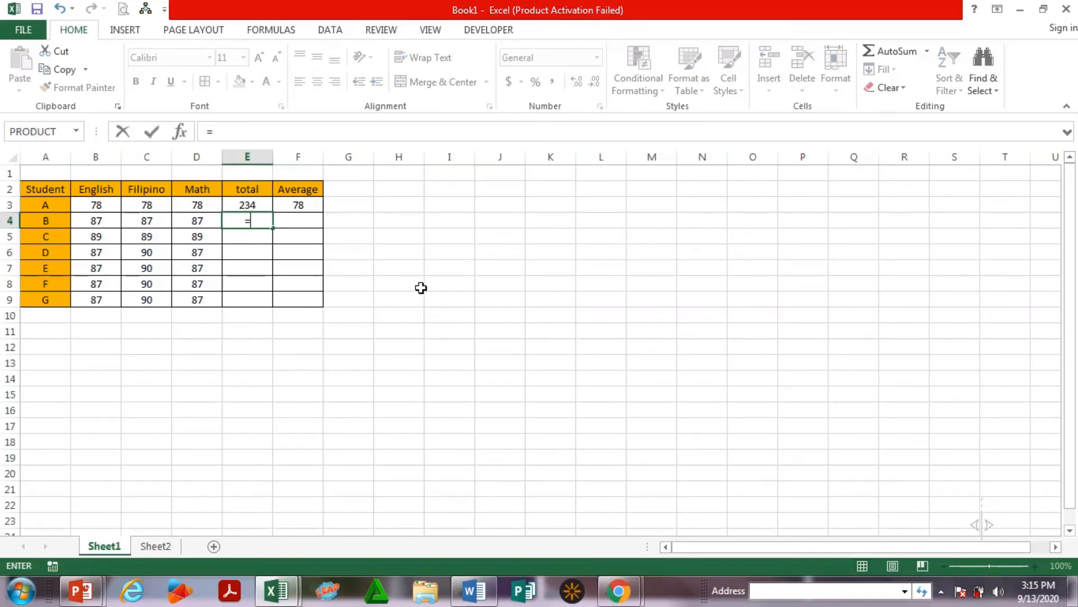
{"action": "left_click", "coordinate": [95, 224]}
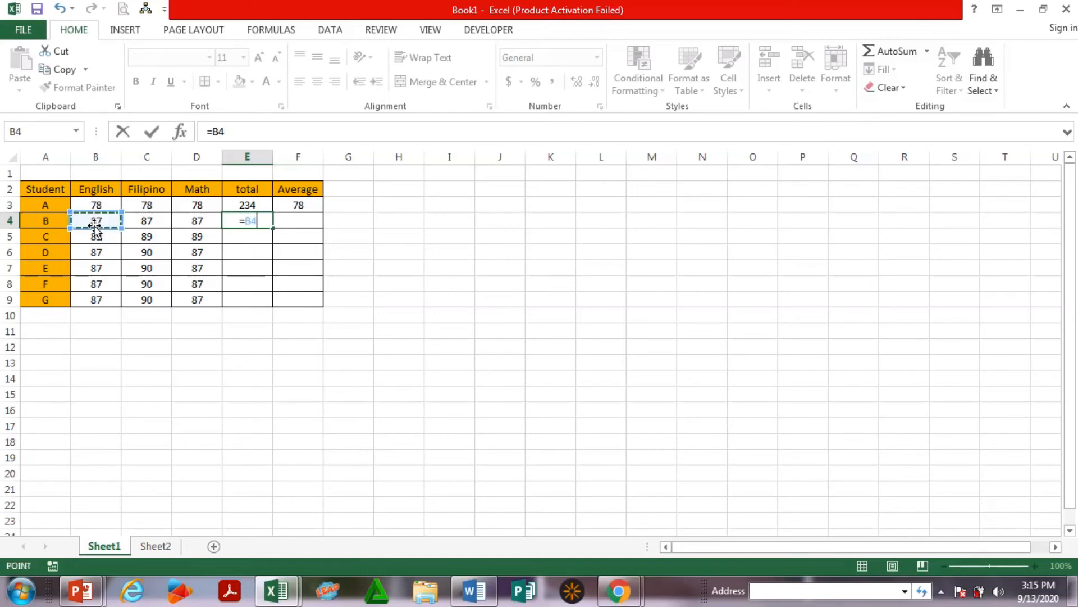
{"action": "type", "text": "+"}
{"action": "left_click", "coordinate": [152, 225]}
{"action": "type", "text": "+"}
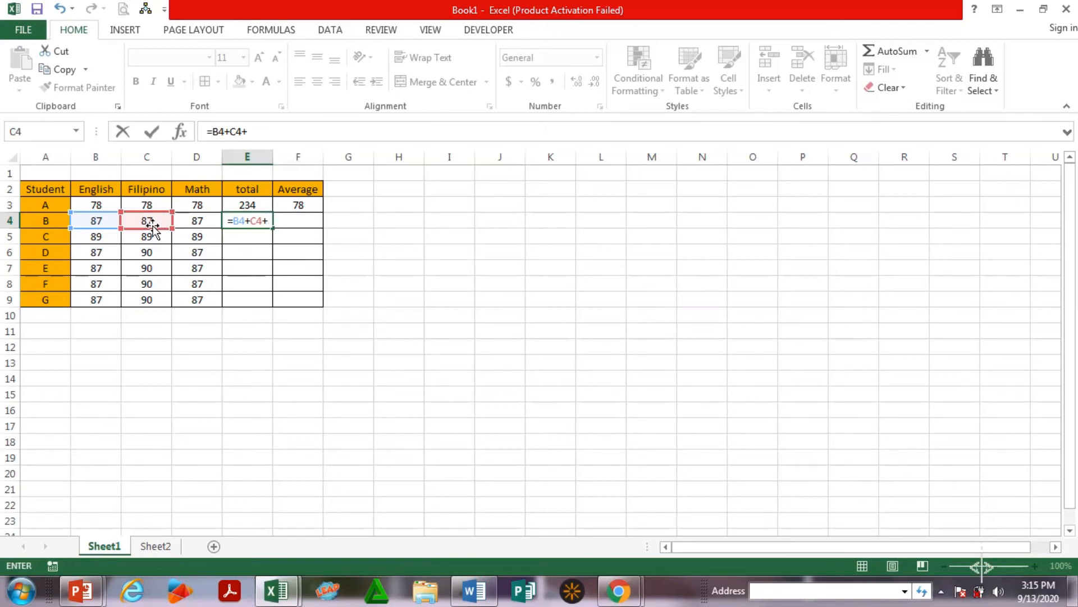
{"action": "left_click", "coordinate": [205, 220]}
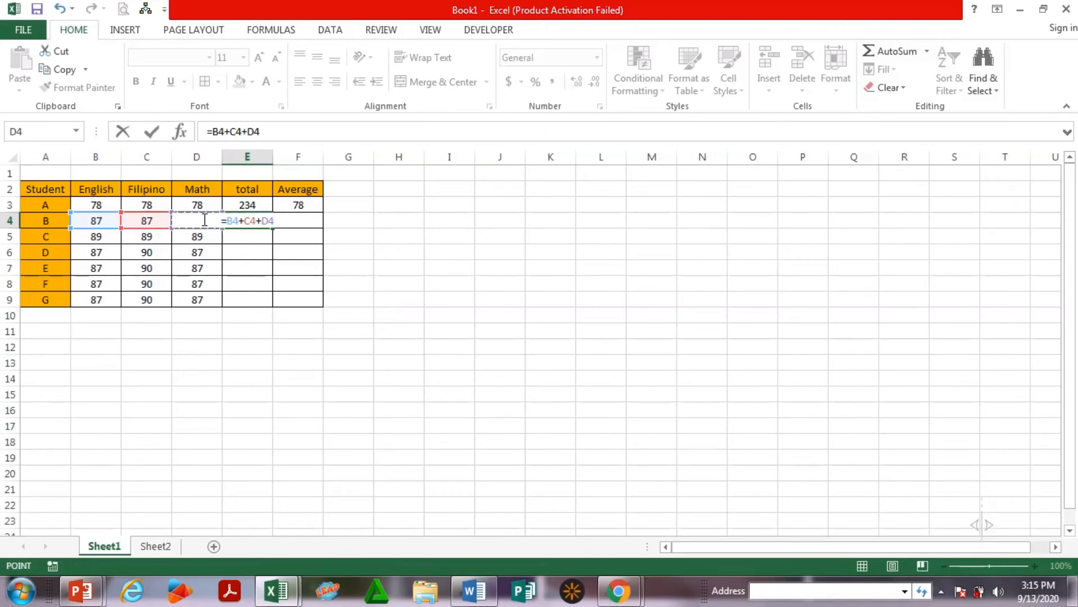
{"action": "key", "text": "Return"}
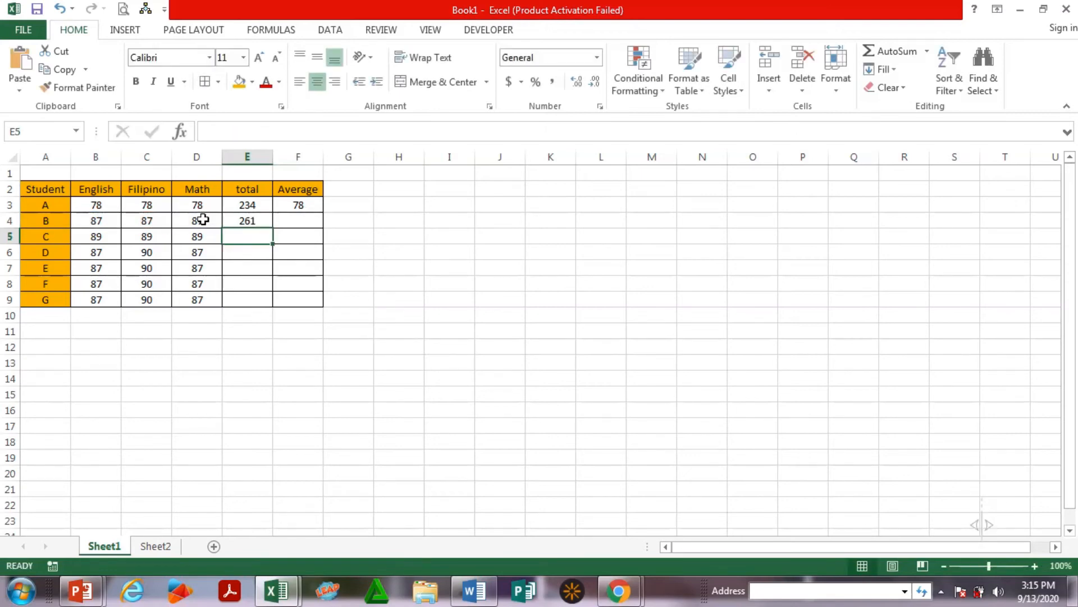
Step: Enter the formula =(B4+C4+D4)/3 in cell F4 to compute student B's average
{"action": "left_click", "coordinate": [298, 219]}
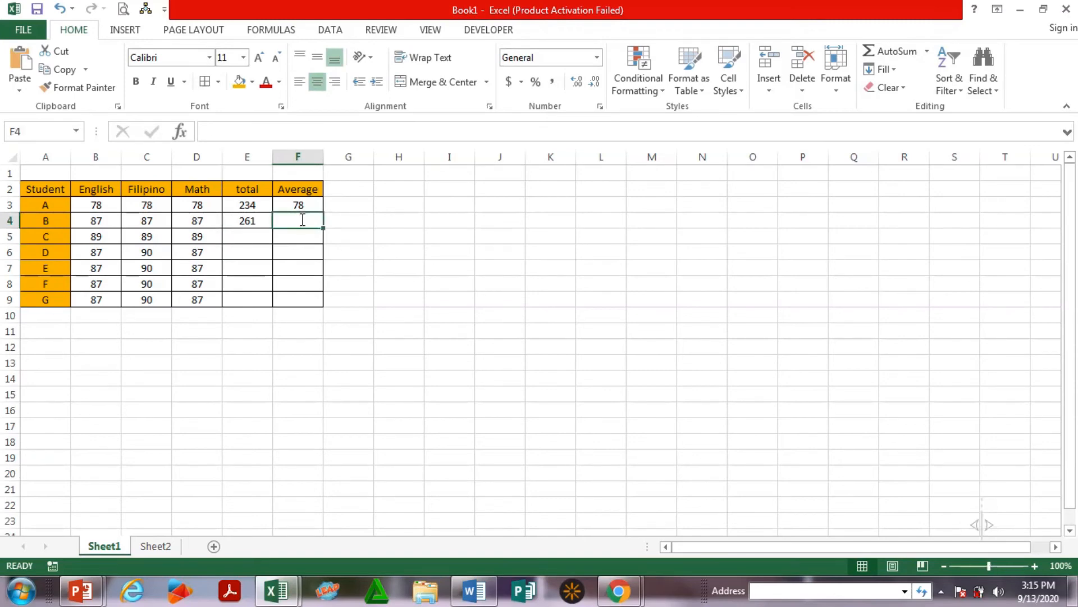
{"action": "type", "text": "="}
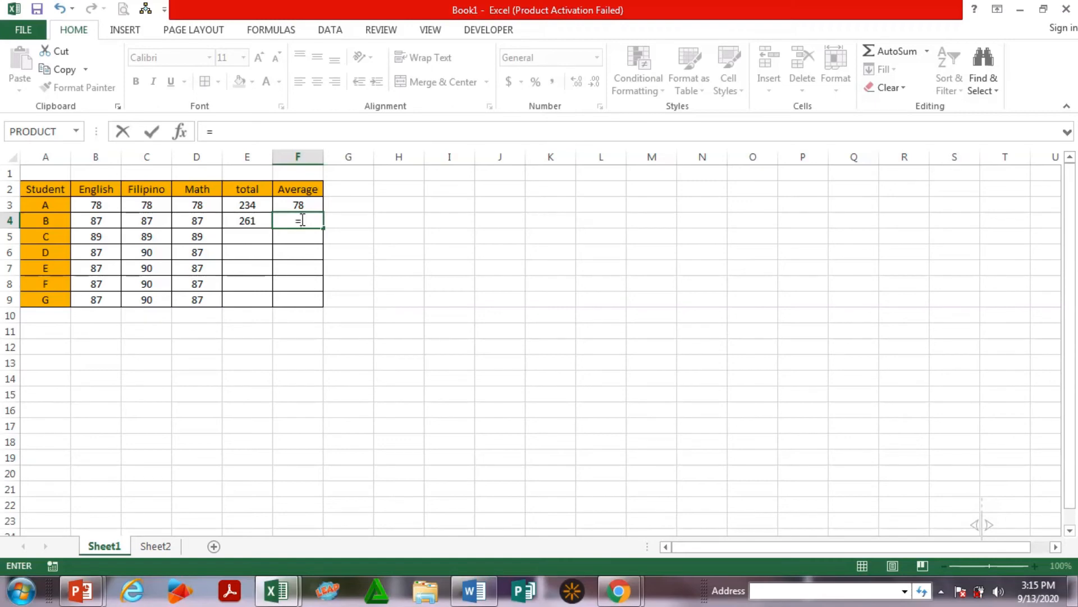
{"action": "type", "text": "("}
{"action": "left_click", "coordinate": [105, 218]}
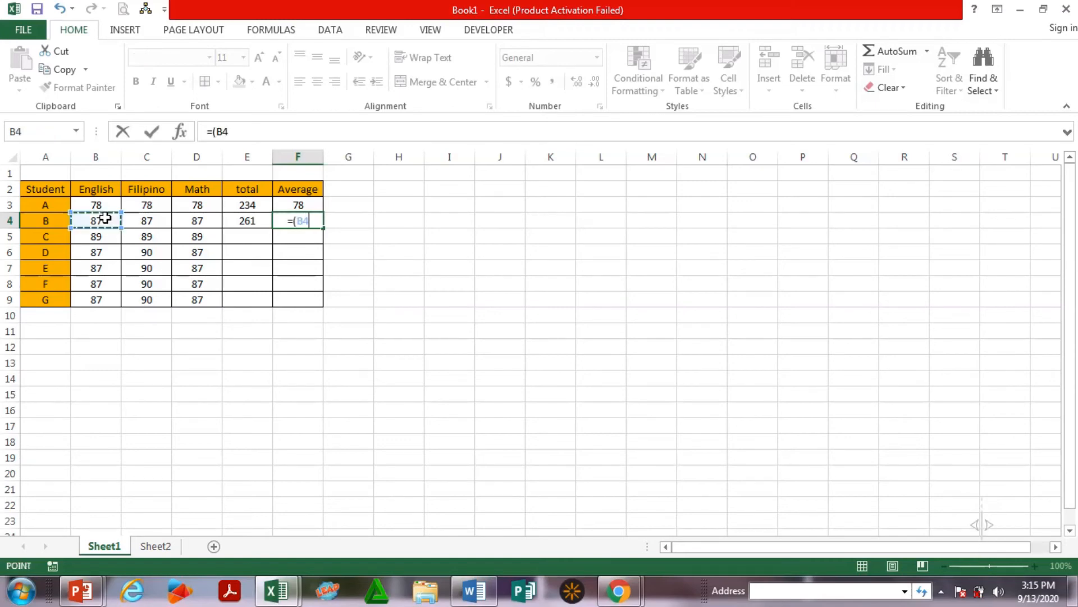
{"action": "type", "text": "+"}
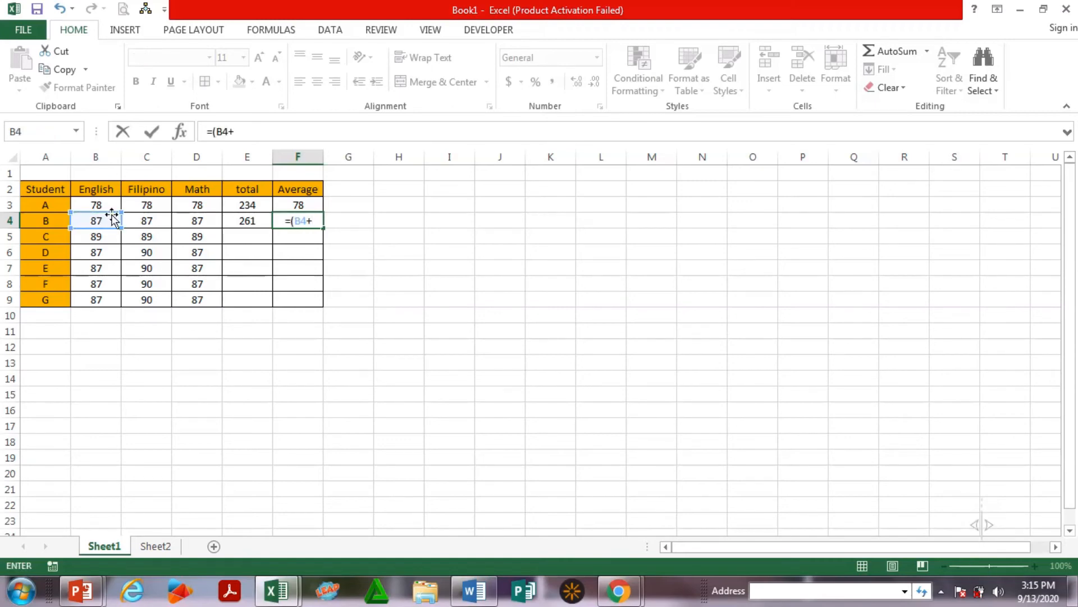
{"action": "left_click", "coordinate": [154, 222]}
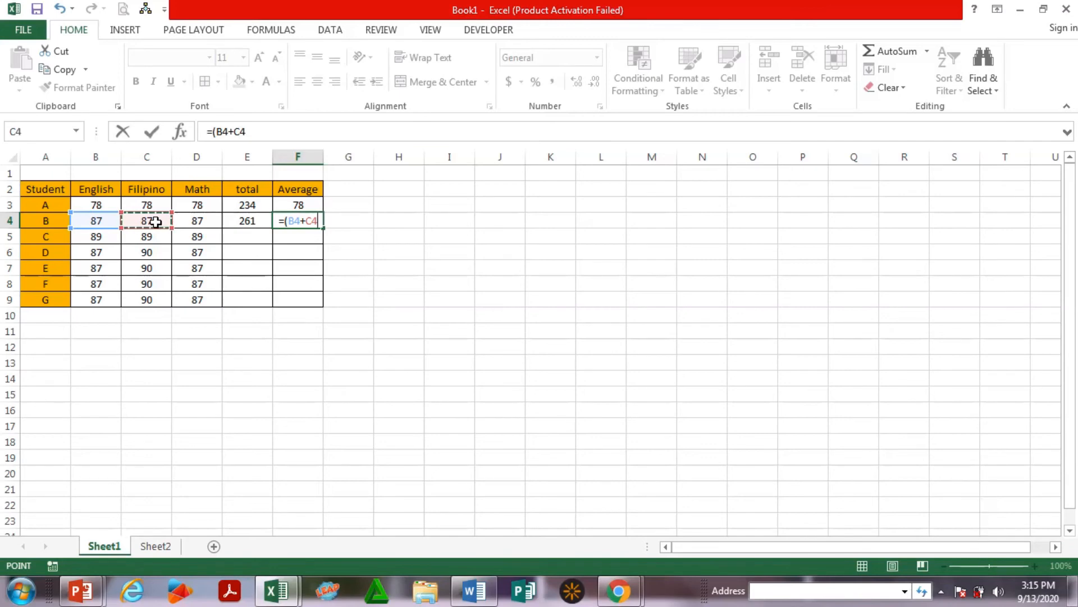
{"action": "type", "text": "+"}
{"action": "left_click", "coordinate": [196, 221]}
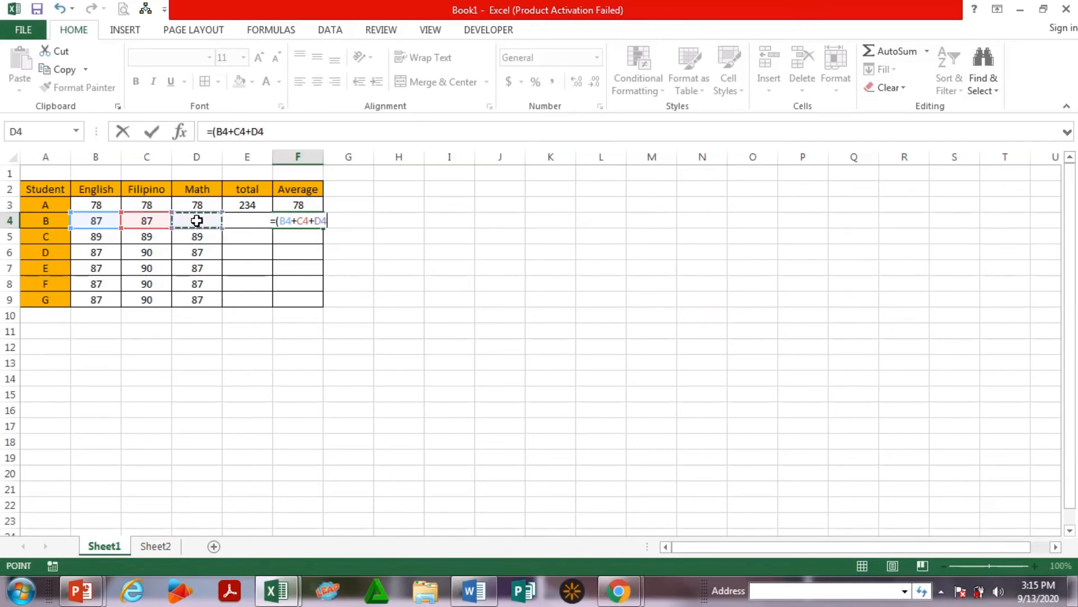
{"action": "type", "text": "+"}
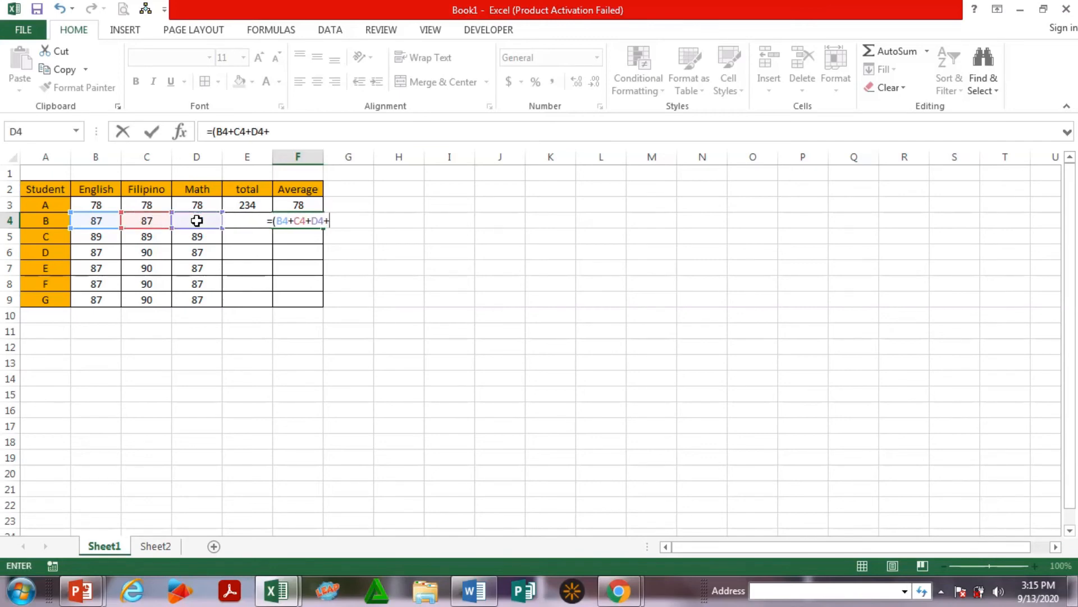
{"action": "key", "text": "BackSpace"}
{"action": "type", "text": ")"}
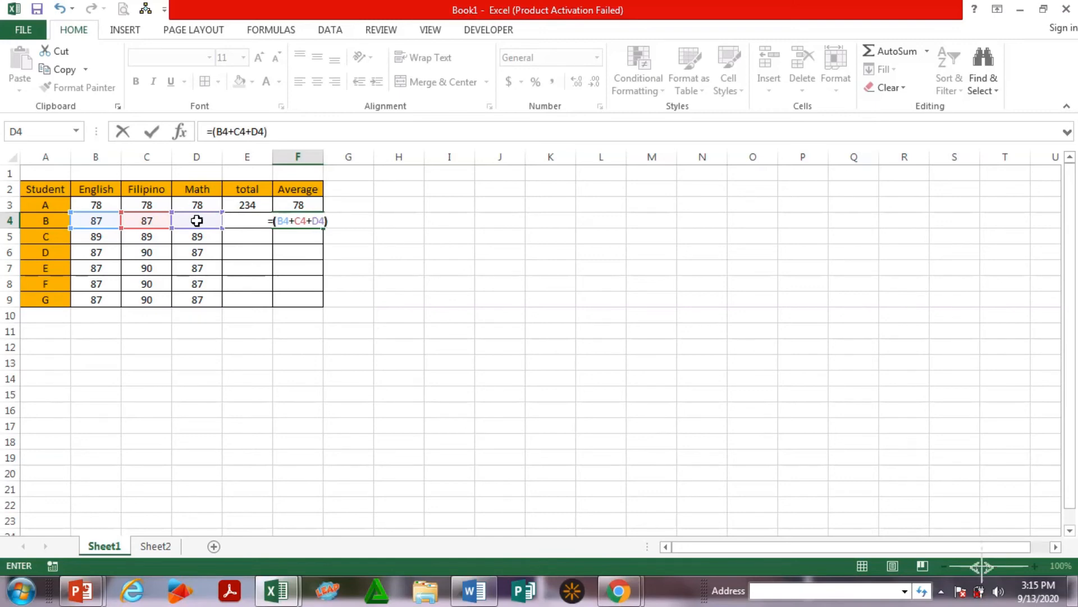
{"action": "type", "text": "/"}
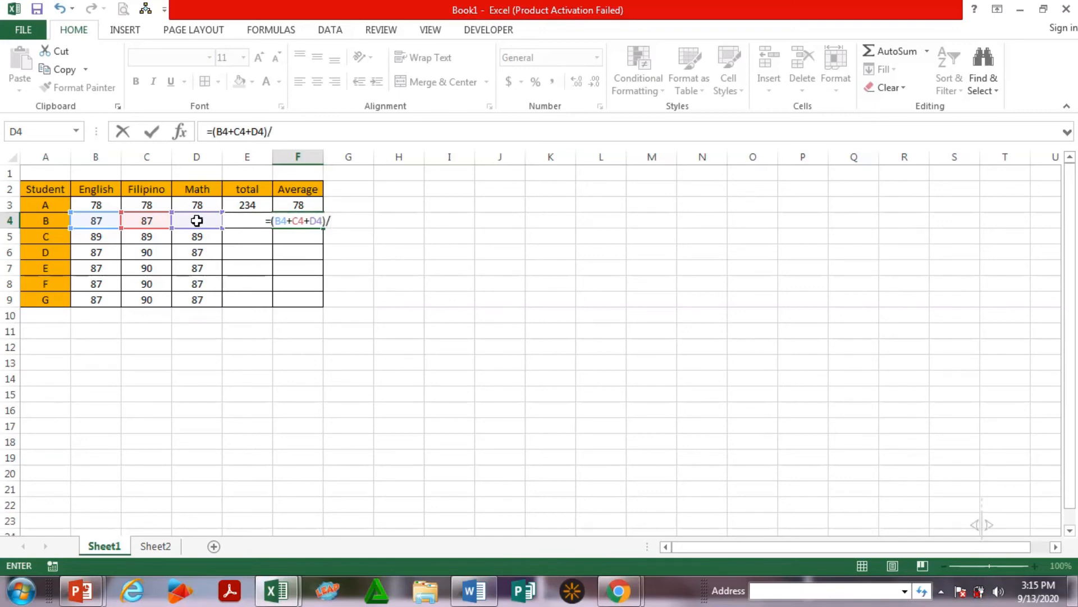
{"action": "type", "text": "3"}
{"action": "key", "text": "Return"}
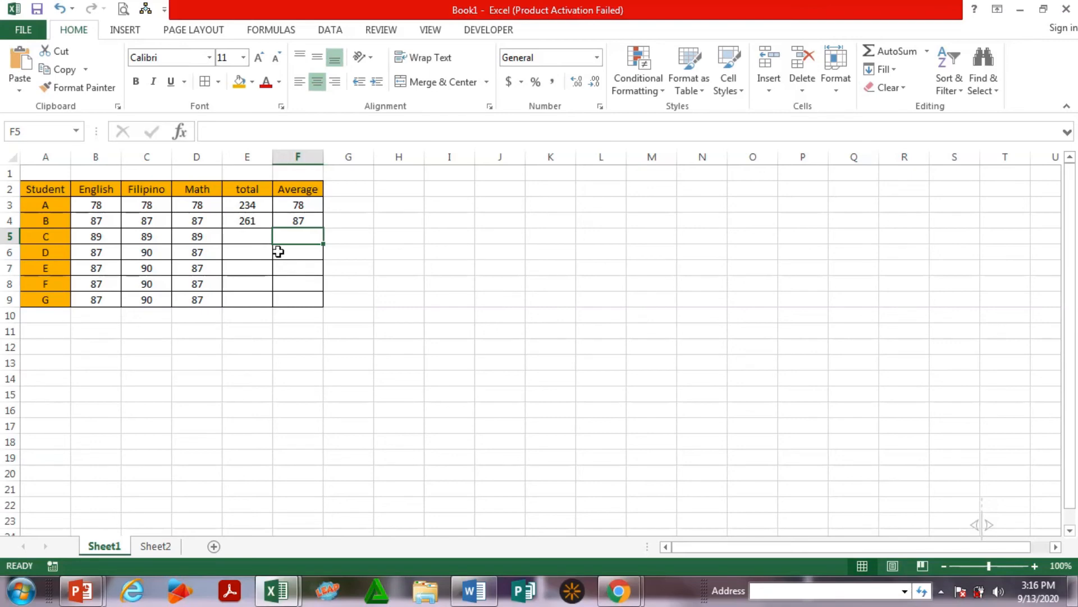
Step: Fill the total formula in E4 and the average formula in F4 down to row 9 for students C to G
{"action": "left_click", "coordinate": [244, 221]}
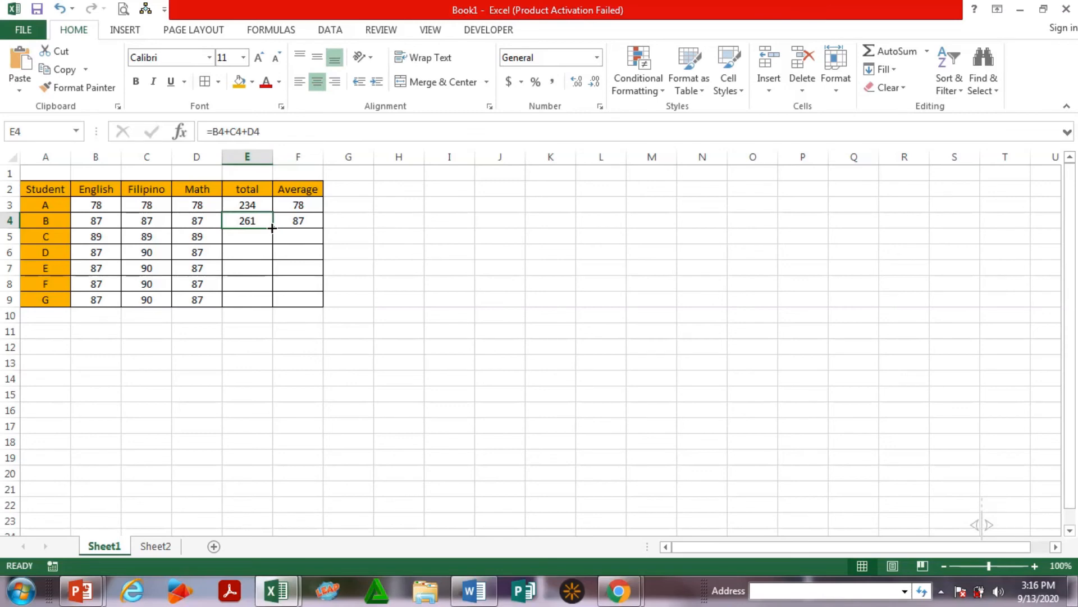
{"action": "left_click_drag", "start_coordinate": [272, 228], "coordinate": [268, 304]}
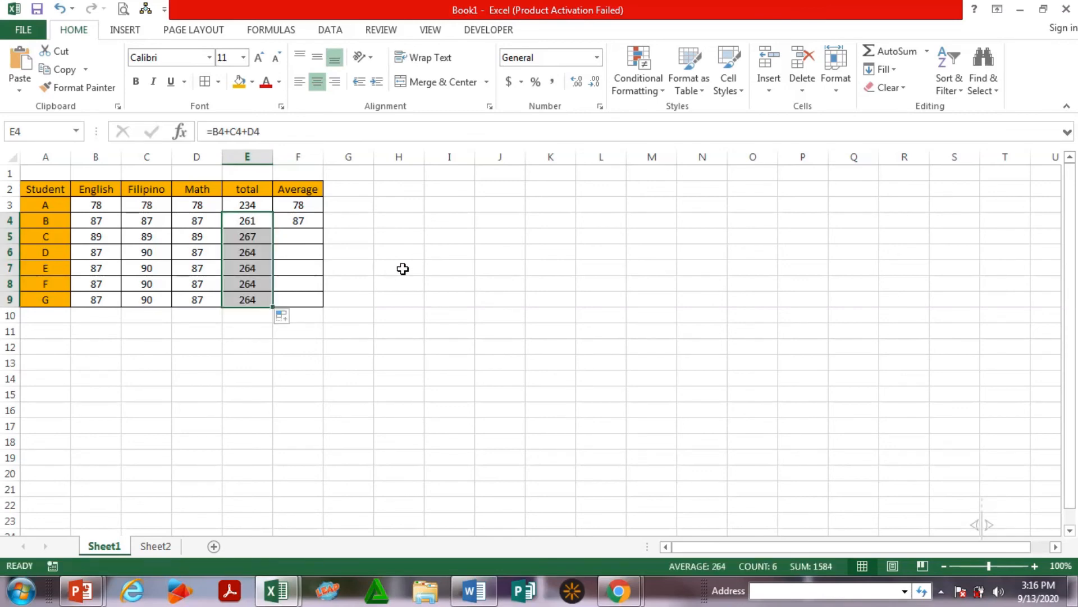
{"action": "left_click", "coordinate": [295, 219]}
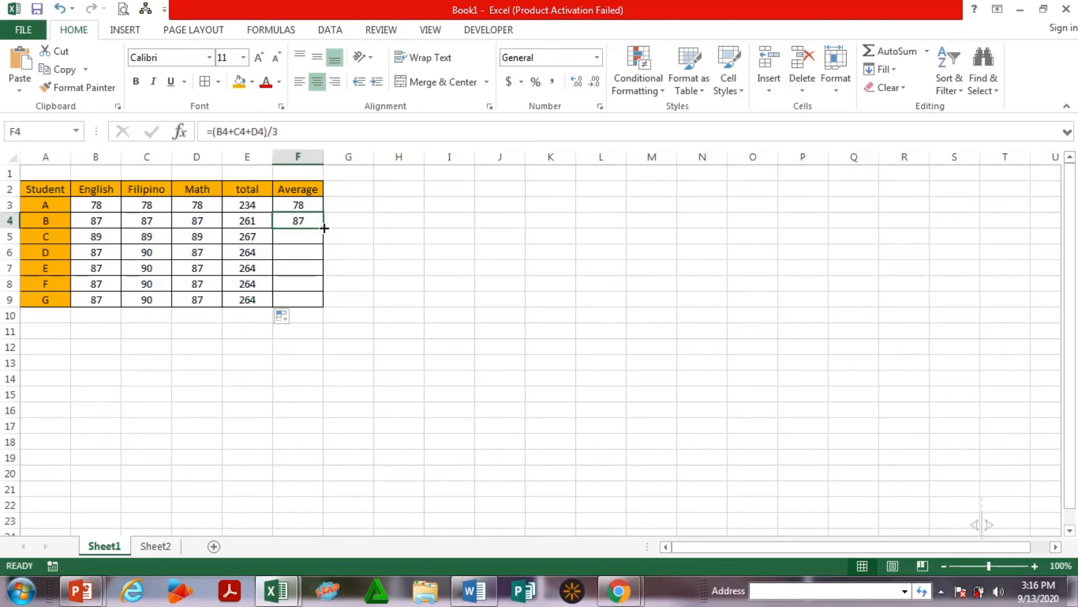
{"action": "left_click_drag", "start_coordinate": [325, 228], "coordinate": [316, 306]}
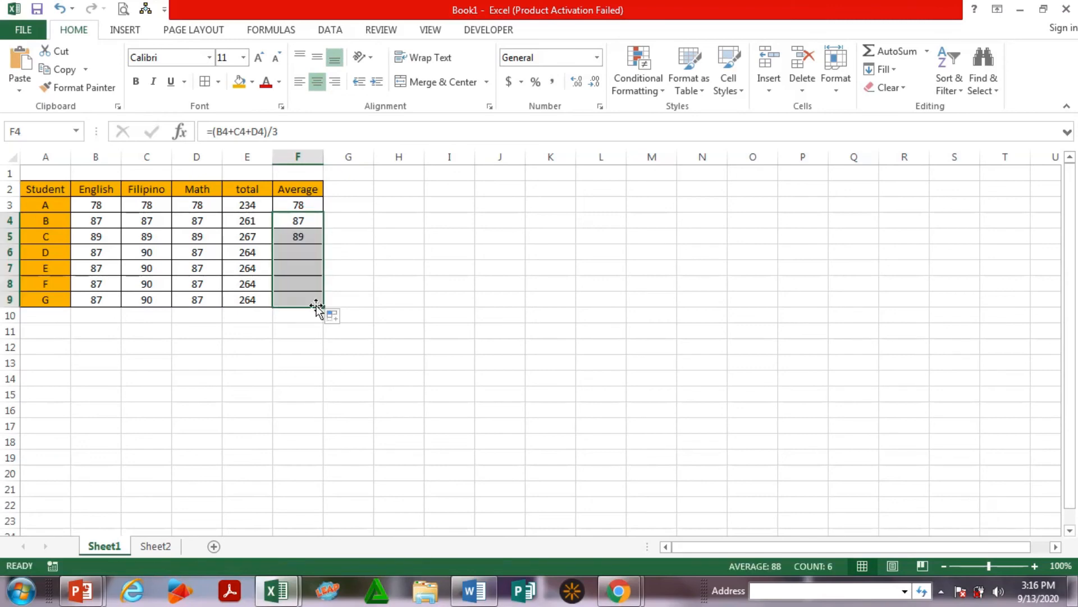
{"action": "left_click", "coordinate": [436, 269]}
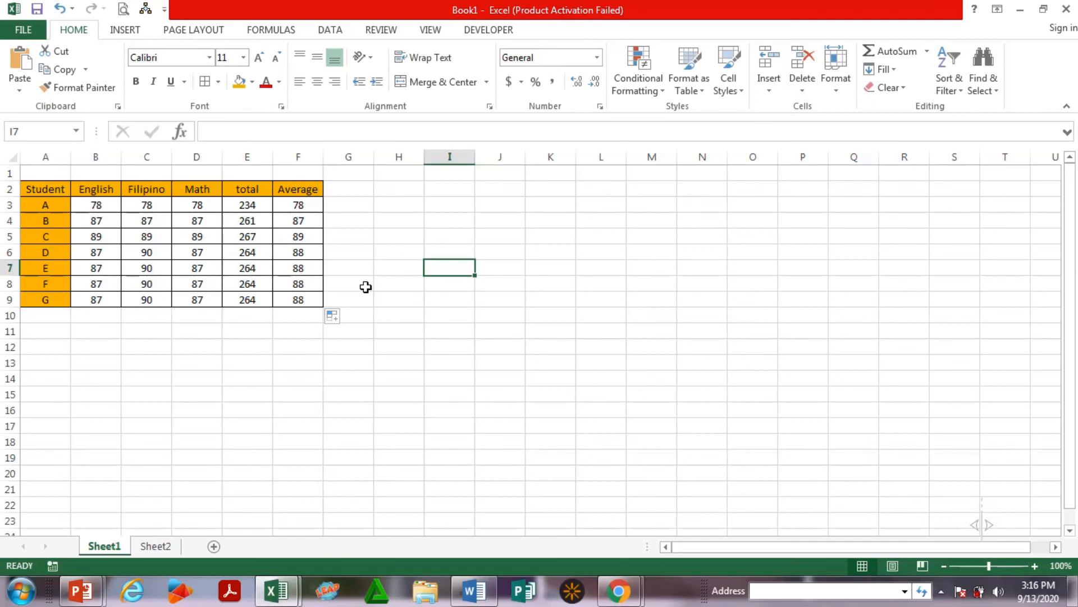
{"action": "left_click", "coordinate": [184, 349]}
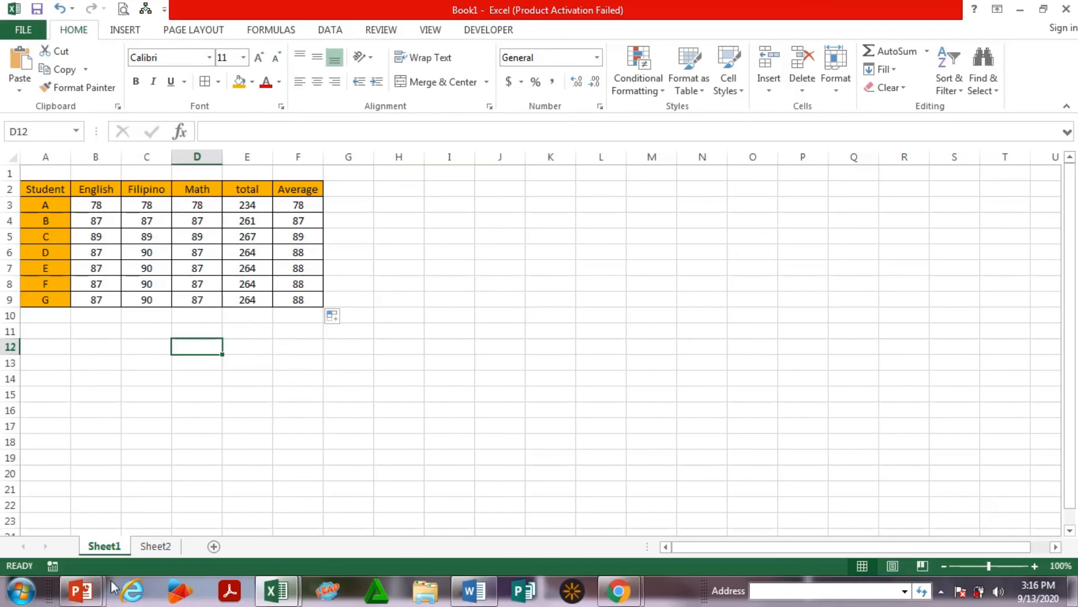
Step: Switch to the PowerPoint presentation CREATING A FORMULA IN MS EXCEL and show slide 6, "3 Ways to Enter Formula"
{"action": "left_click", "coordinate": [84, 600]}
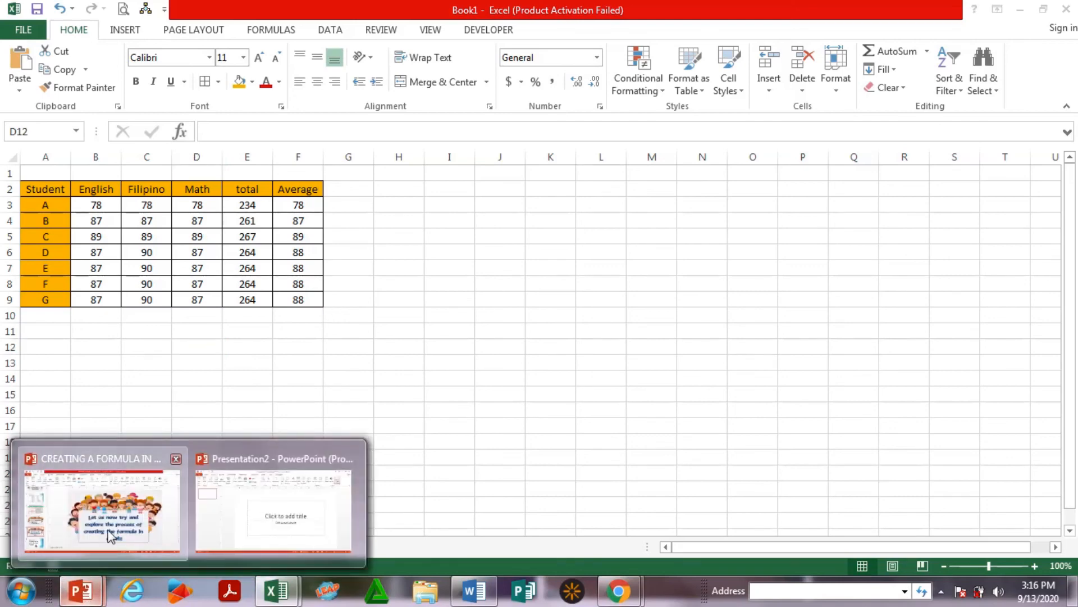
{"action": "left_click", "coordinate": [101, 511]}
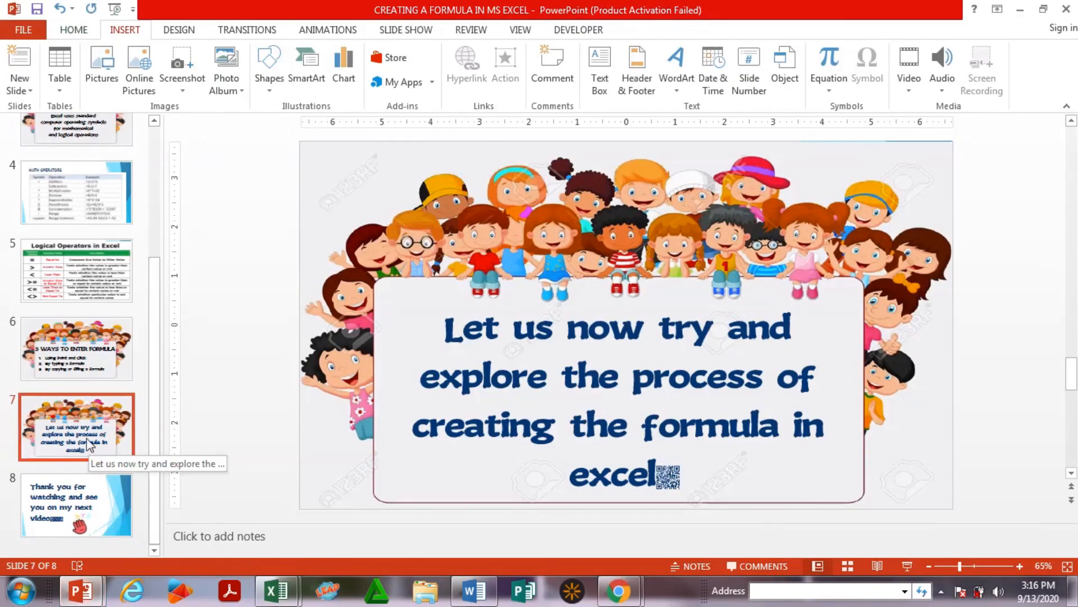
{"action": "left_click", "coordinate": [78, 368]}
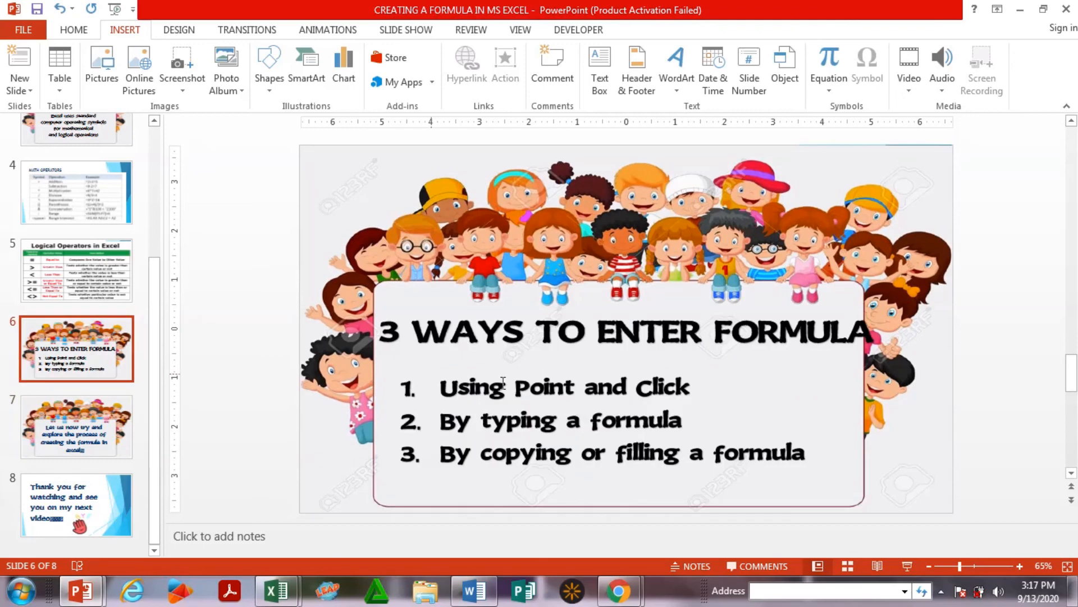